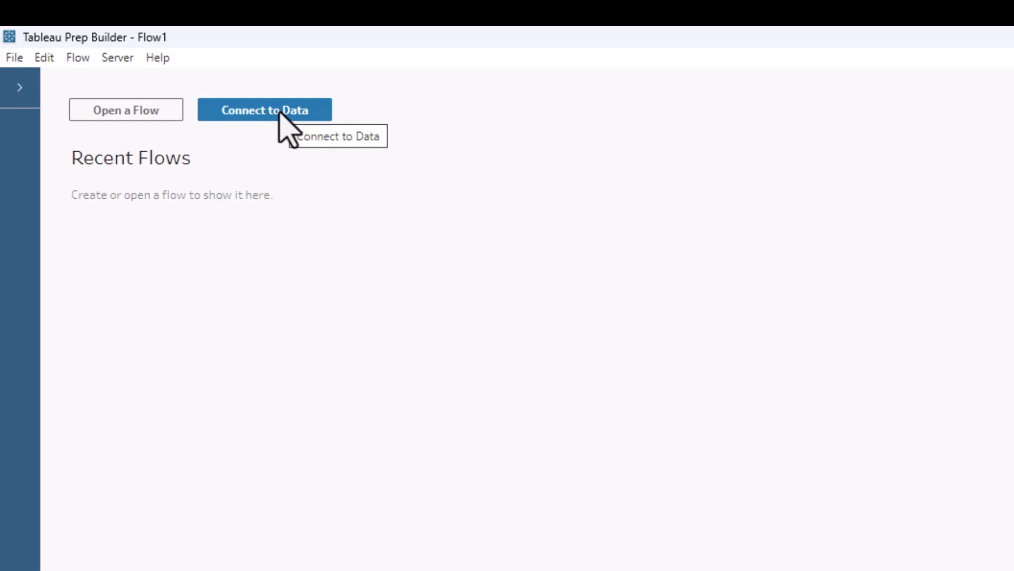
Connect to the Microsoft Excel workbook "Renewable Energy DiD 2011" as the flow's data source.
click(280, 113)
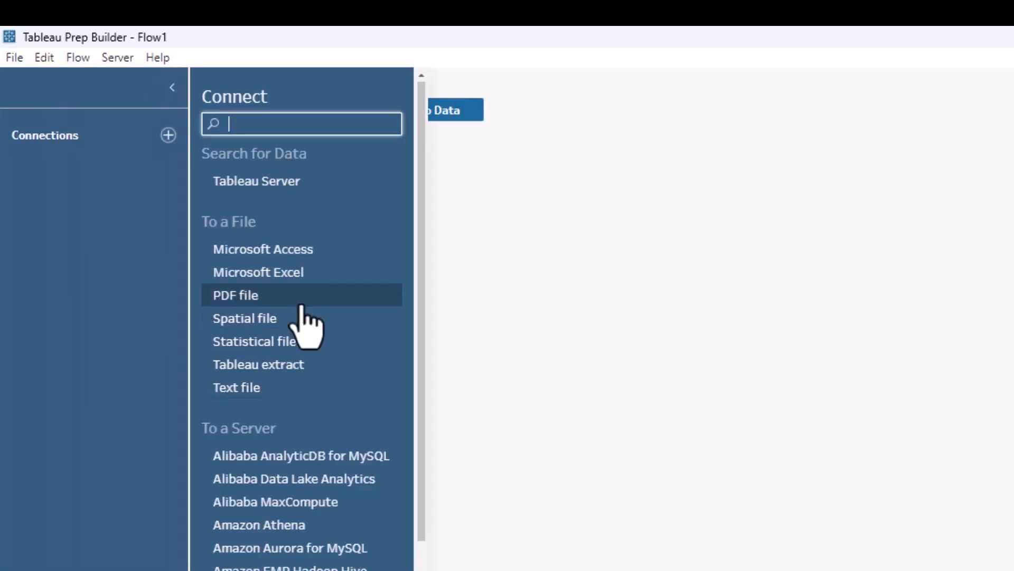
click(272, 272)
click(439, 271)
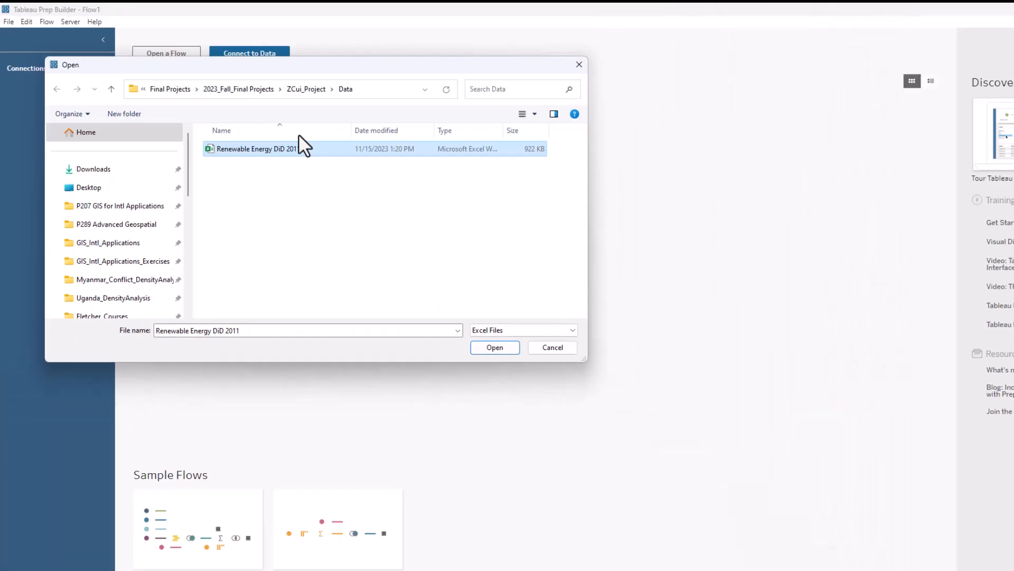
click(495, 348)
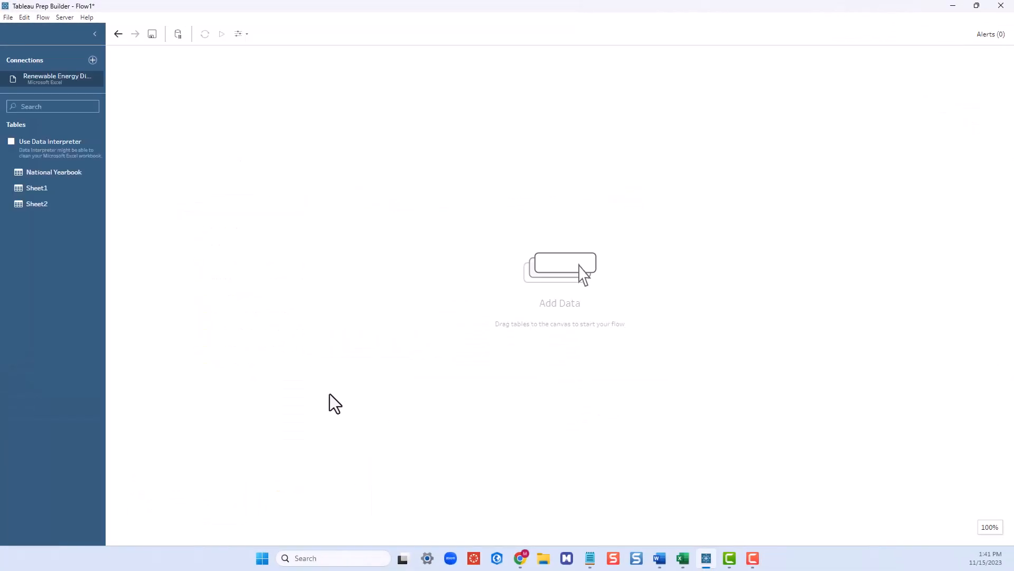
Switch to the workbook in Excel, examine the Chinese names in the region column, and return to Tableau Prep Builder.
click(682, 564)
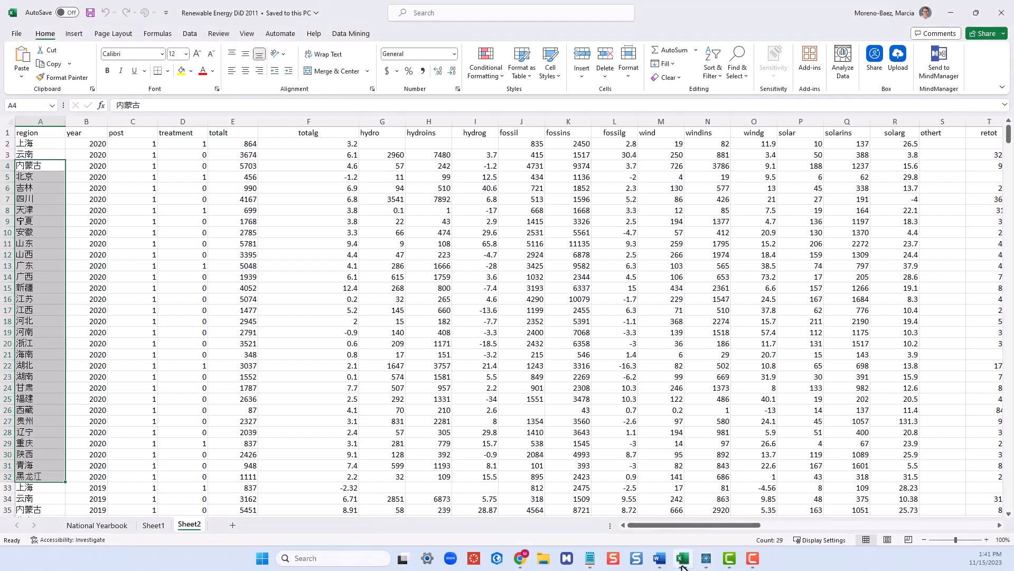
click(147, 209)
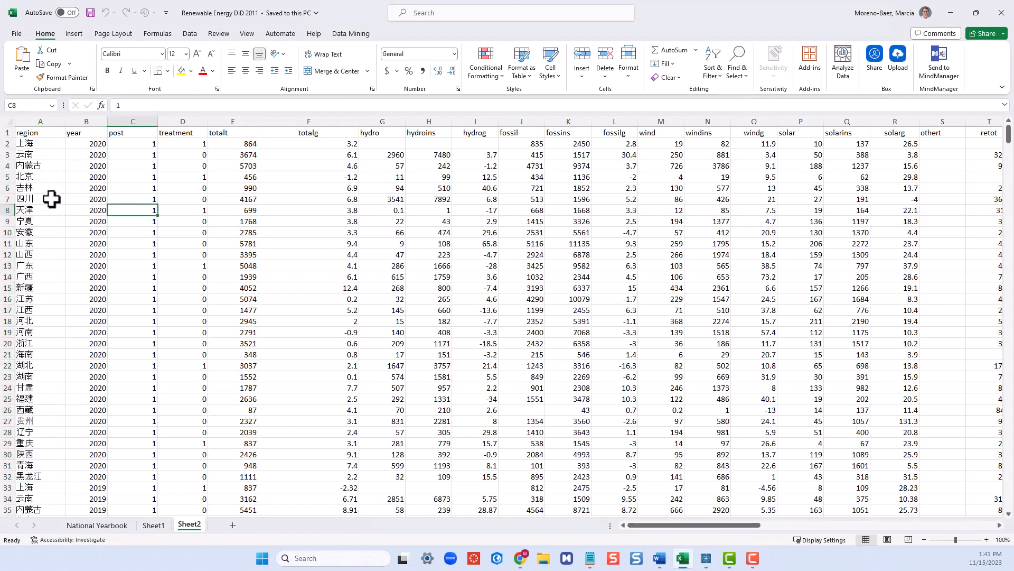
click(39, 145)
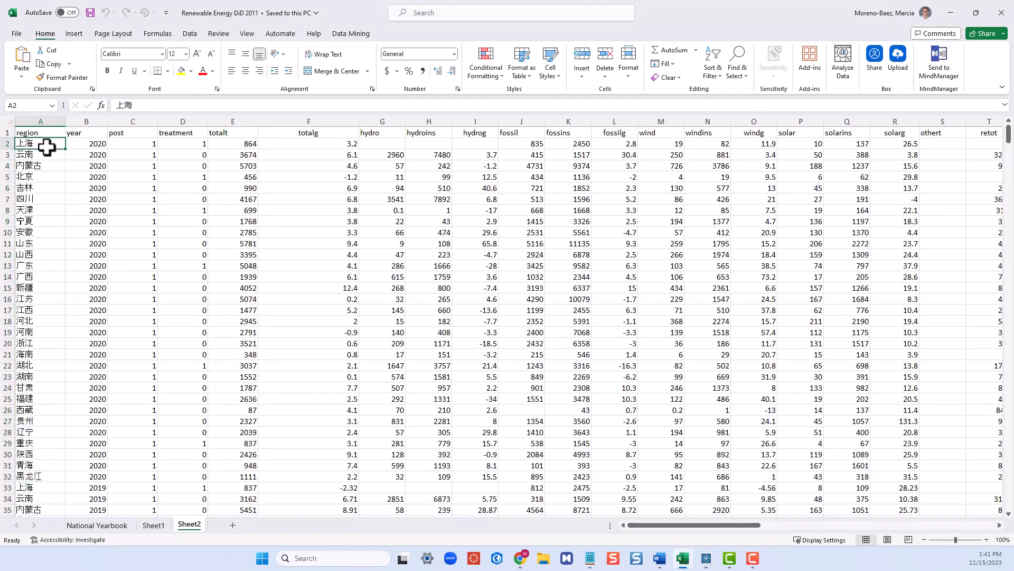
click(27, 133)
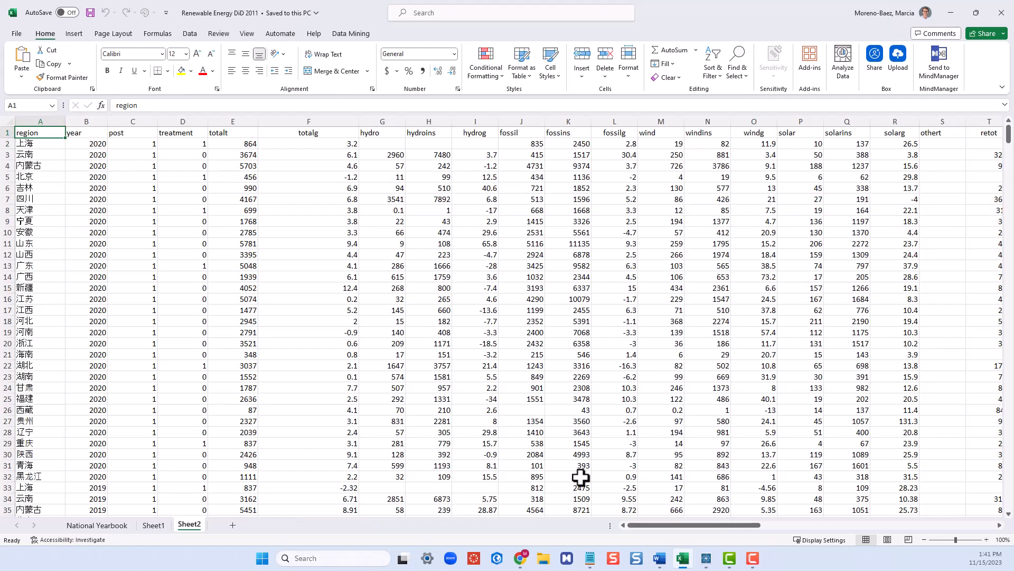
click(952, 11)
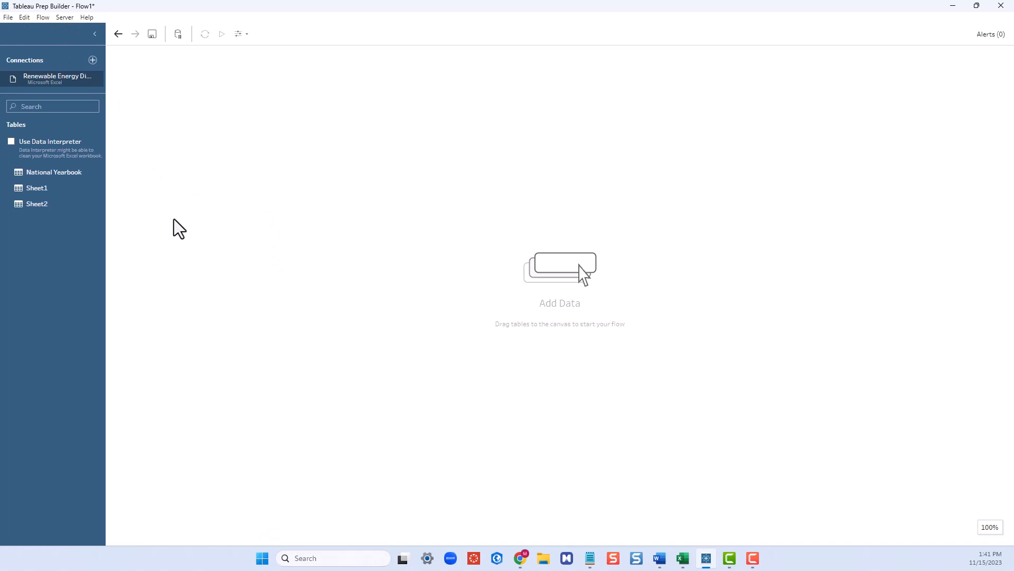
Add the National Yearbook table to the flow, attach a Clean Step to it, and expand its list of changes.
double_click(68, 173)
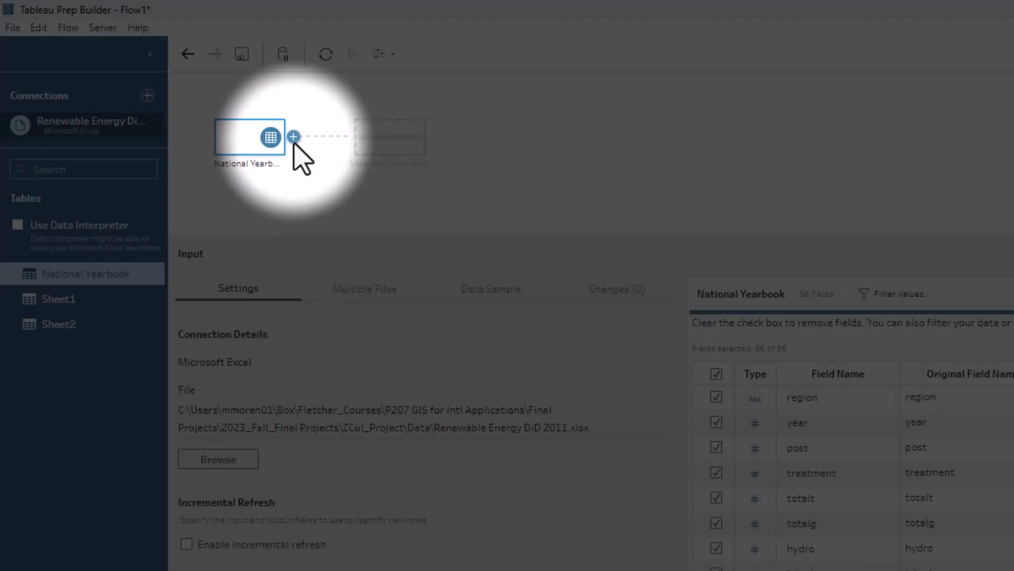
click(294, 139)
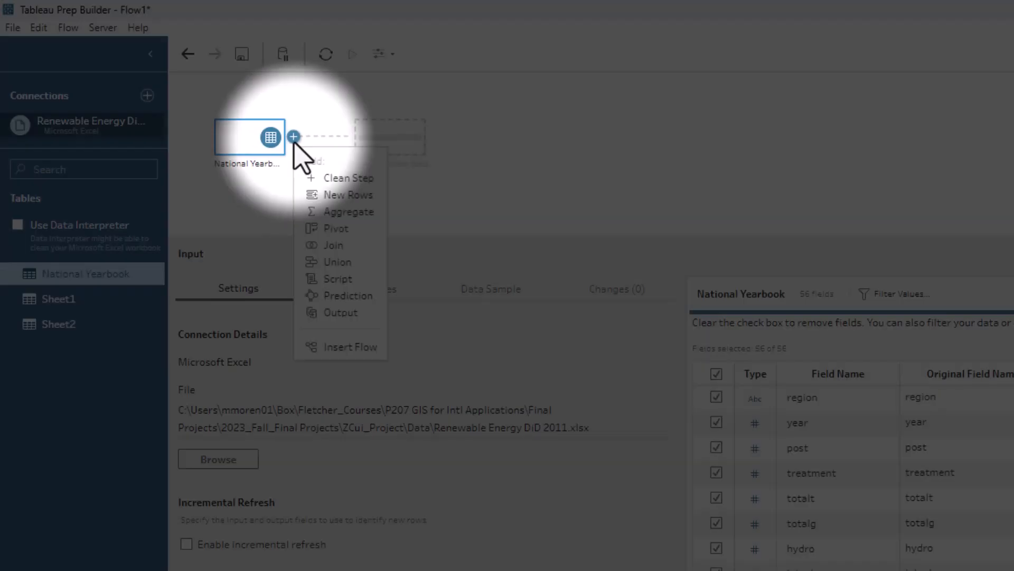
click(338, 180)
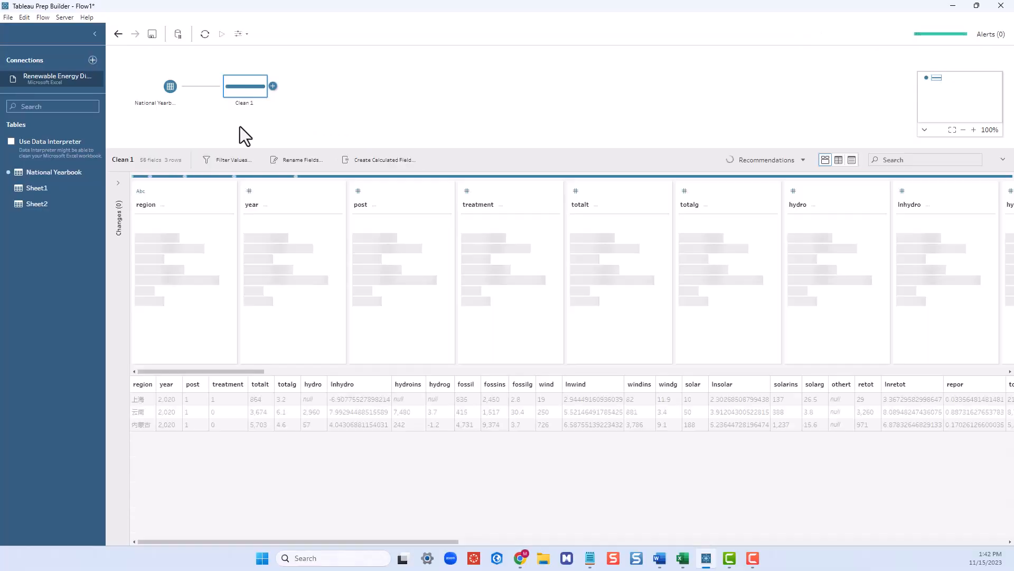
click(117, 185)
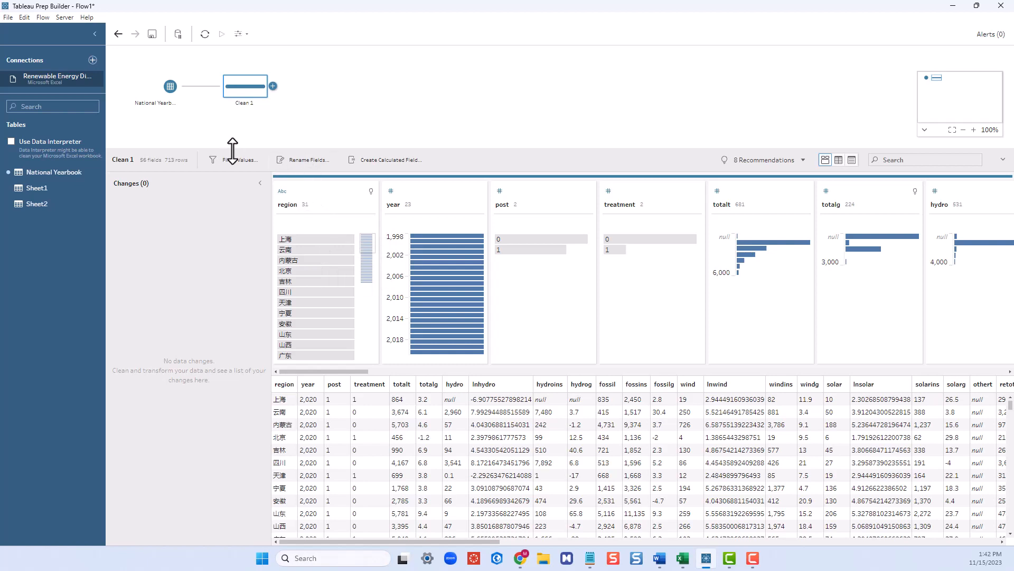
Start a new calculated field in the cleaning step and name it region_eng.
click(398, 164)
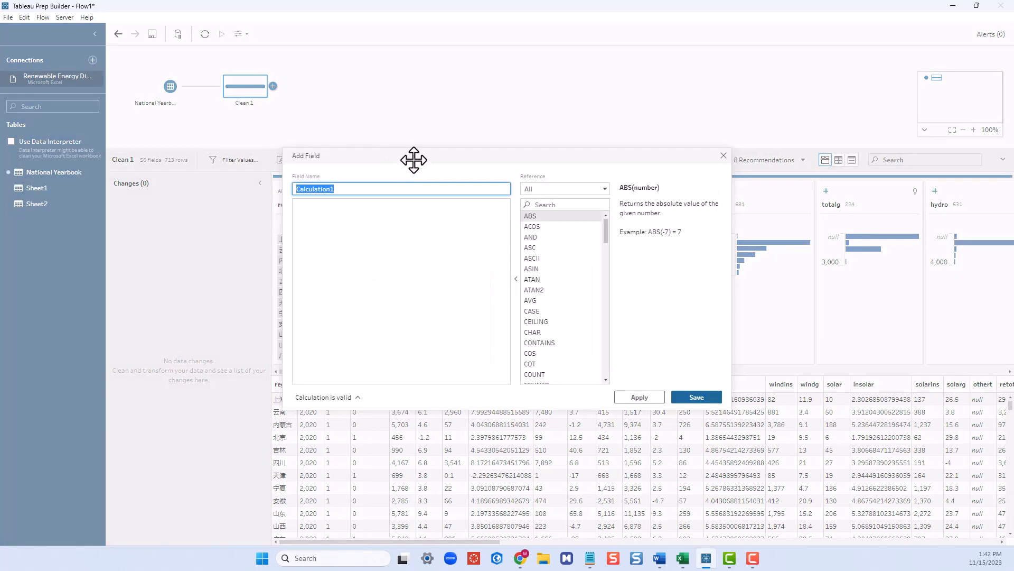
drag(412, 157, 265, 135)
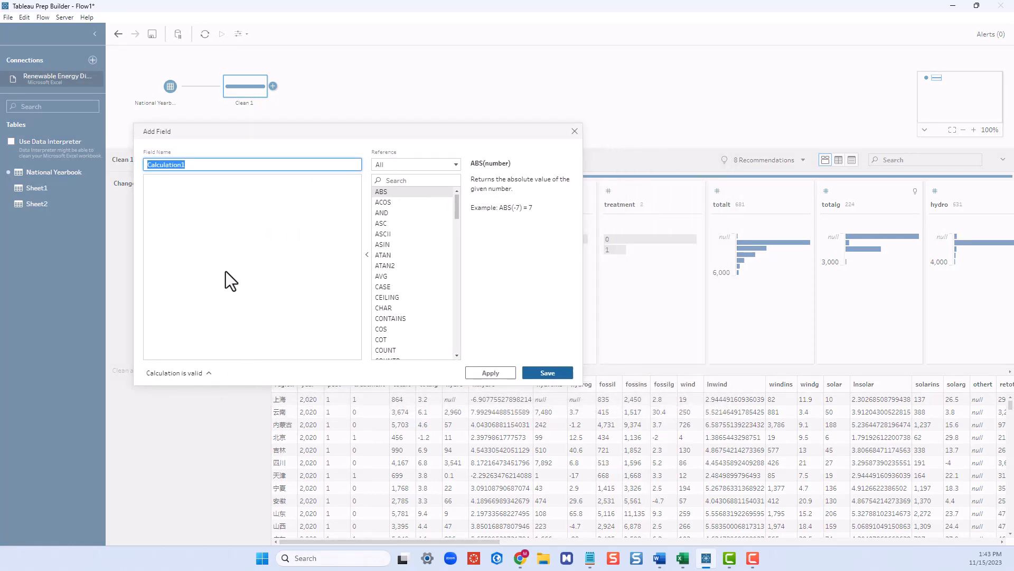
drag(253, 135, 442, 82)
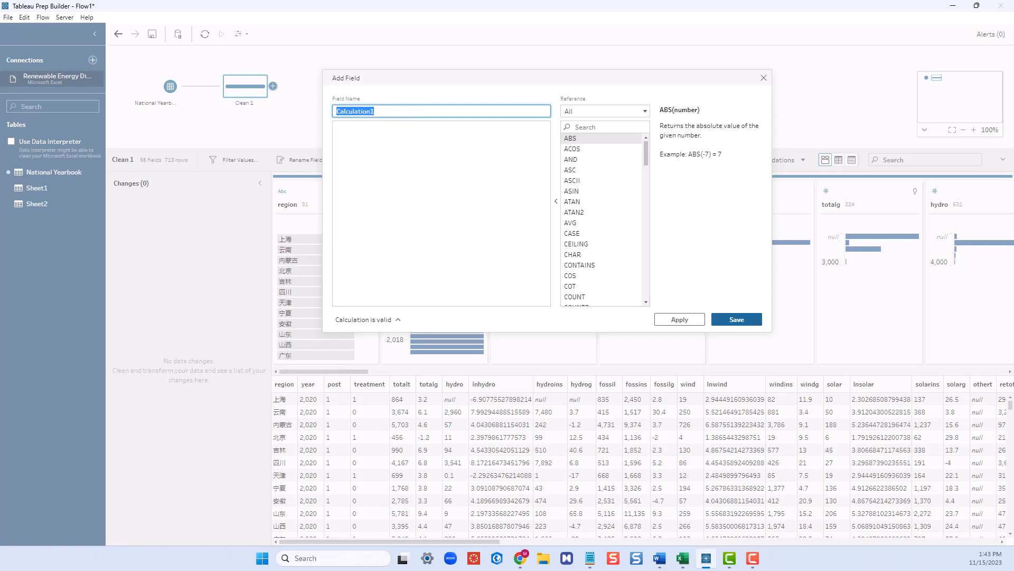
text(region_eng)
click(376, 129)
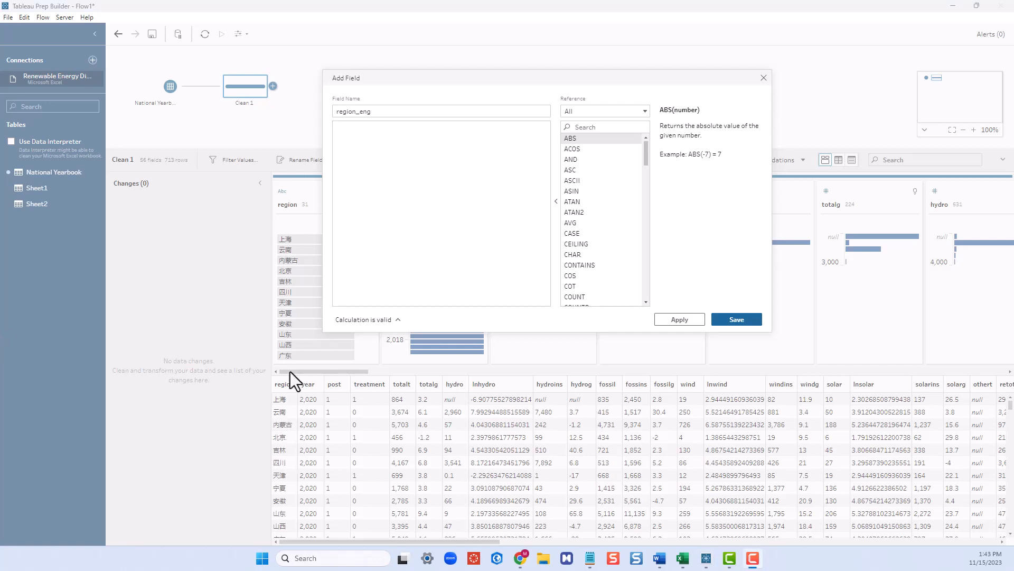
Begin the region_eng formula with IF [region] = and an opening double quote.
click(387, 146)
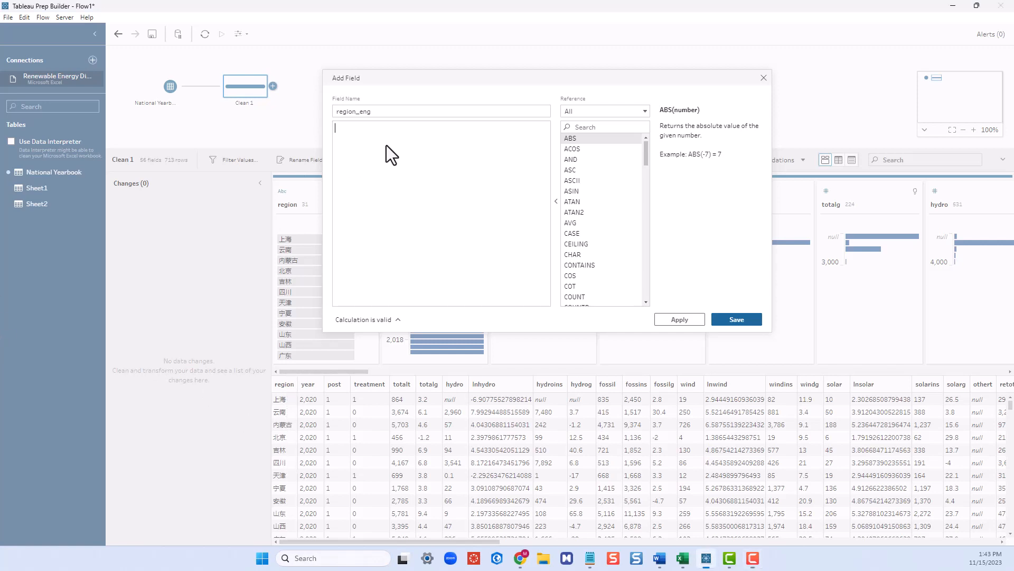
text(IF REGIO)
key(Return)
text(= ")
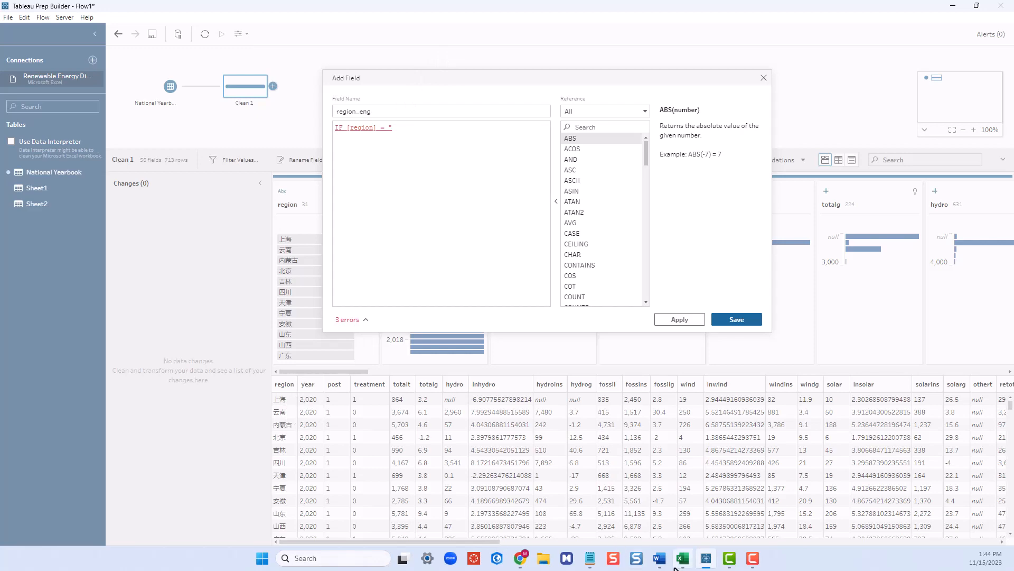
Copy 上海 from cell A2 in the Excel workbook into the IF condition and close the double quotes.
click(682, 557)
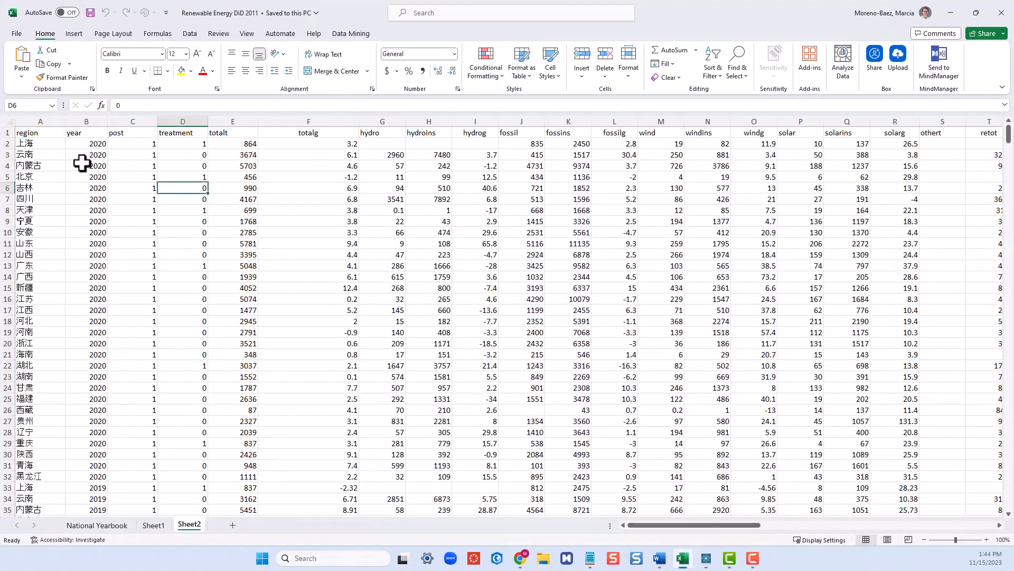
click(48, 145)
key(ctrl+c)
key(alt+Tab)
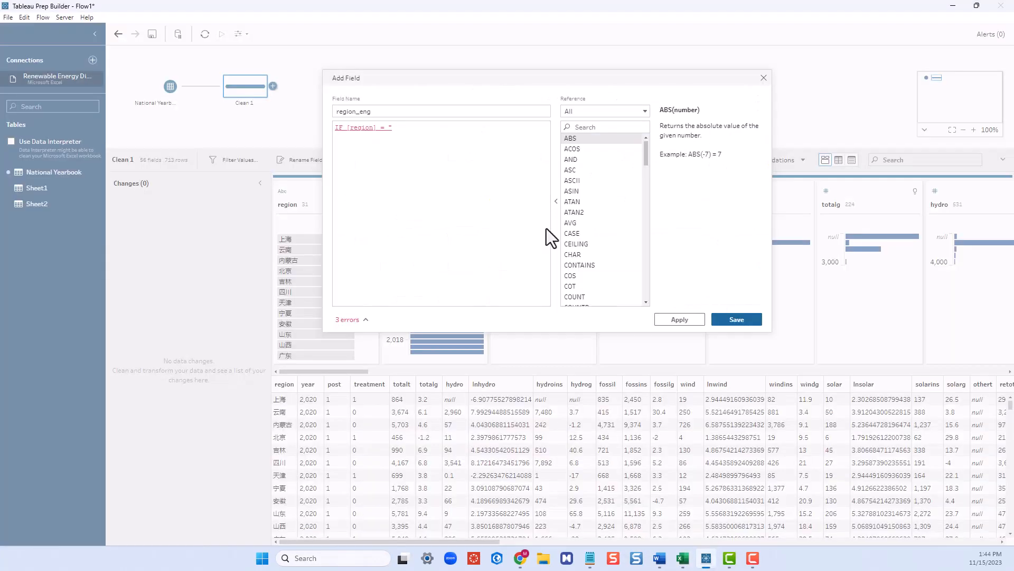
key(ctrl+v)
text(")
Complete the IF line with THEN 'Shanghai'.
text( THEN )
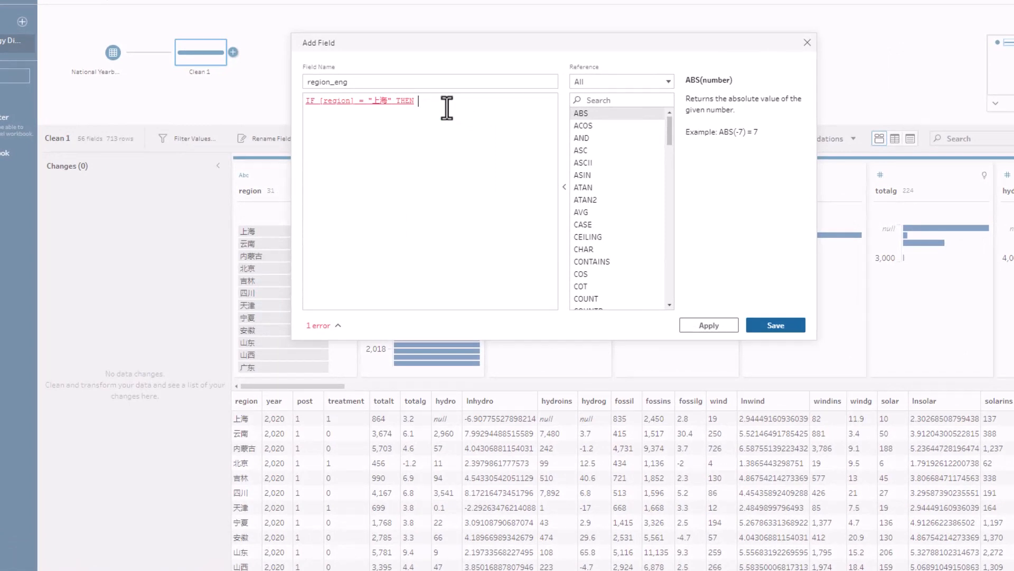
text(')
text(Shanghai')
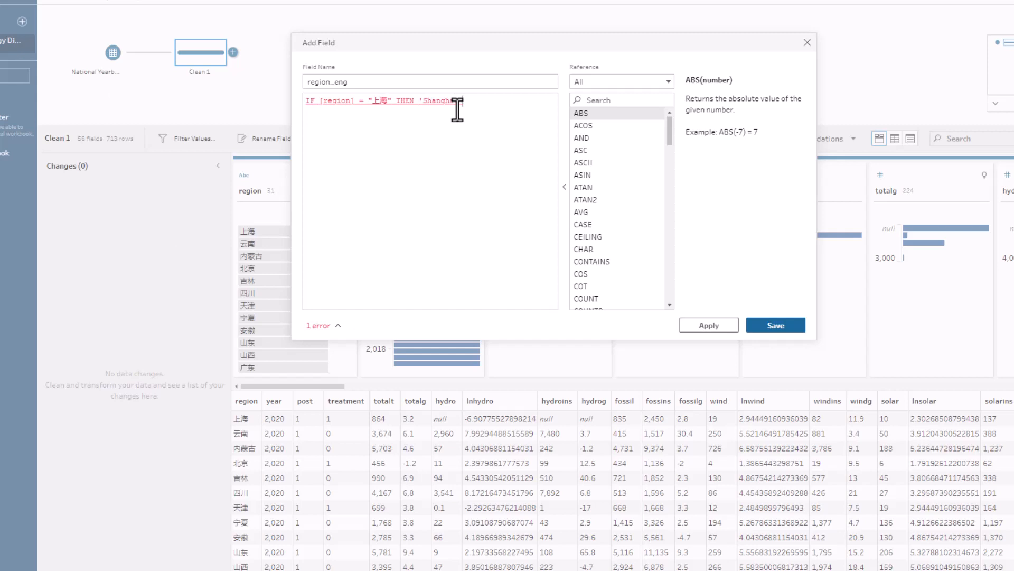
key(ctrl+Left)
key(ctrl+Left)
click(479, 105)
Begin a second formula line with ELSEIF [region] =.
key(Return)
text(els)
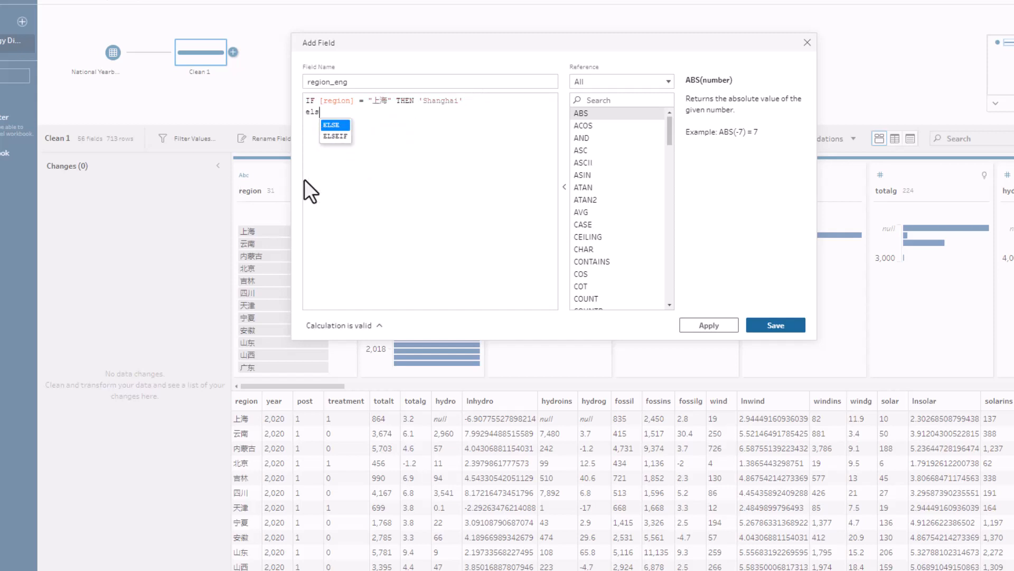
click(332, 135)
text([region]=)
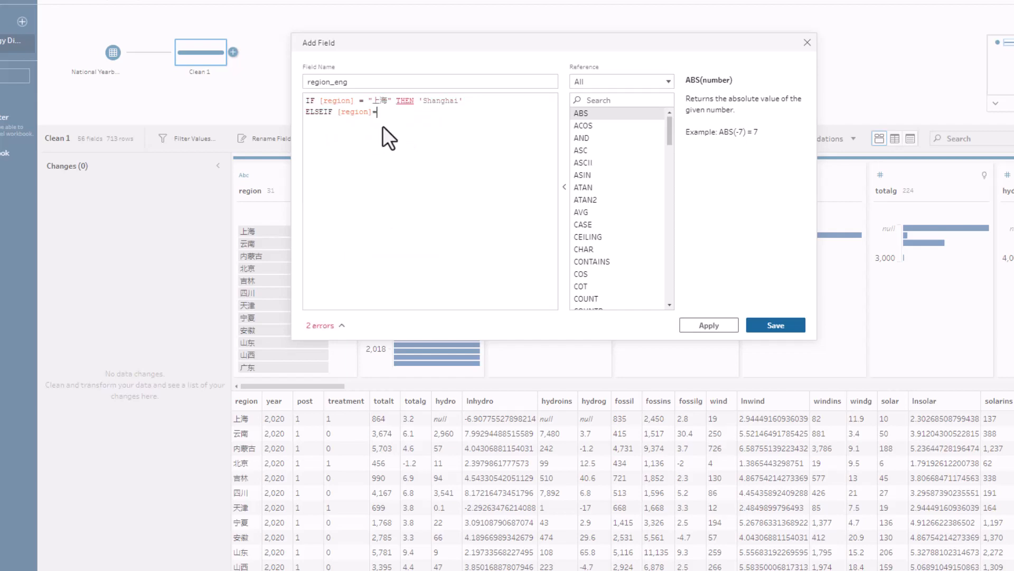
key(BackSpace)
text(=)
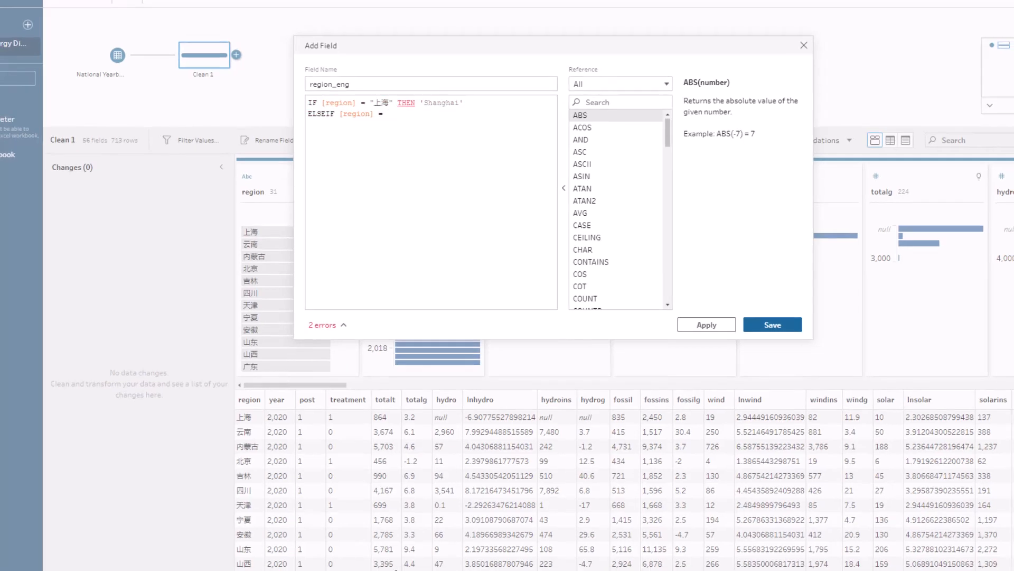
Complete the ELSEIF line with "云南" copied from cell A3 in the Excel workbook, followed by THEN 'Yunnan'.
key(alt+Tab)
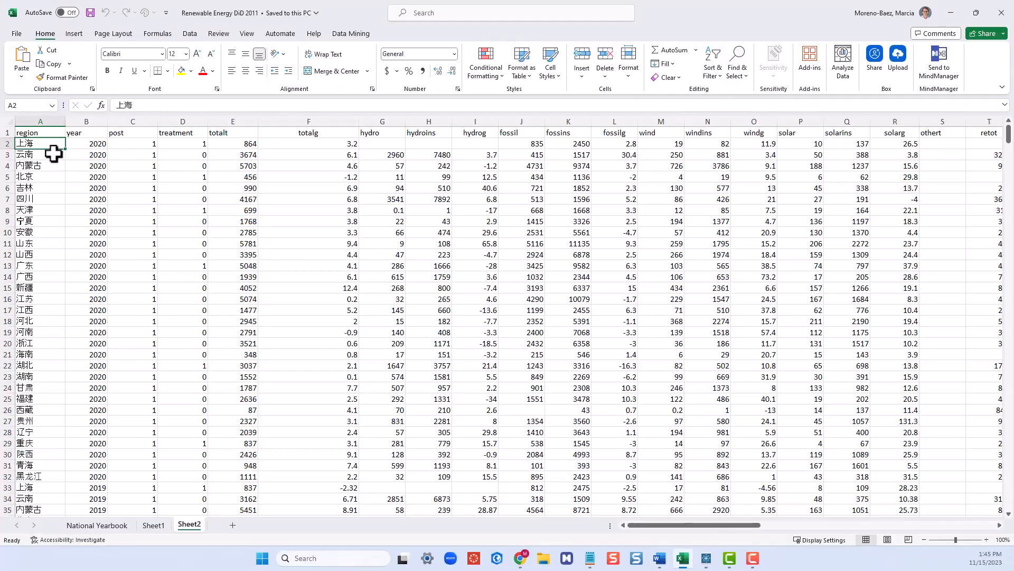
key(alt+Tab)
key(ctrl+v)
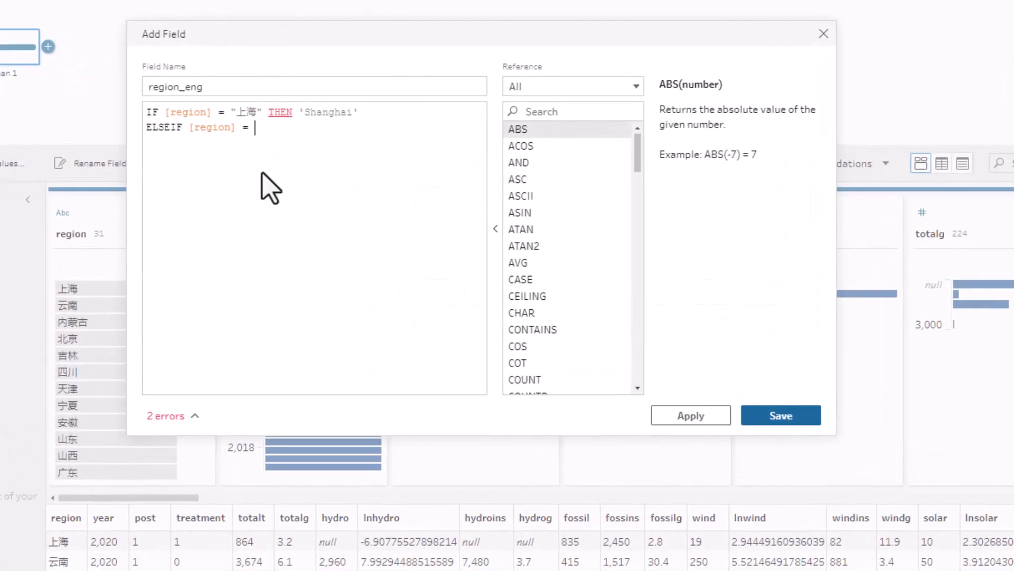
click(323, 121)
key(Left)
key(Left)
text(")
key(End)
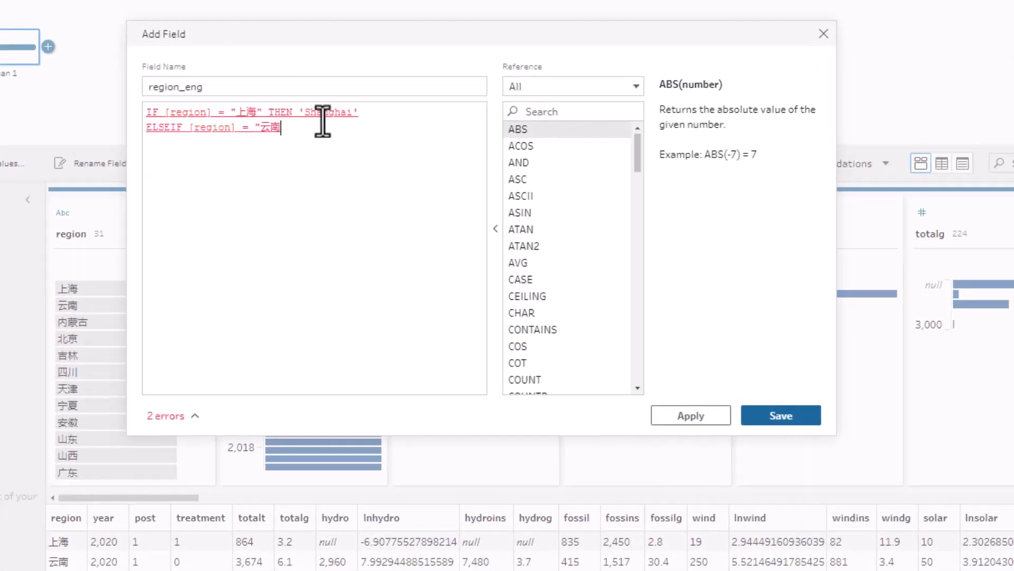
text(" THEN)
text('Yunnan')
Add ELSEIF lines translating the remaining regions, from 'Inner Mongolia' through 'Heilongjiang', and review the whole formula.
key(Return)
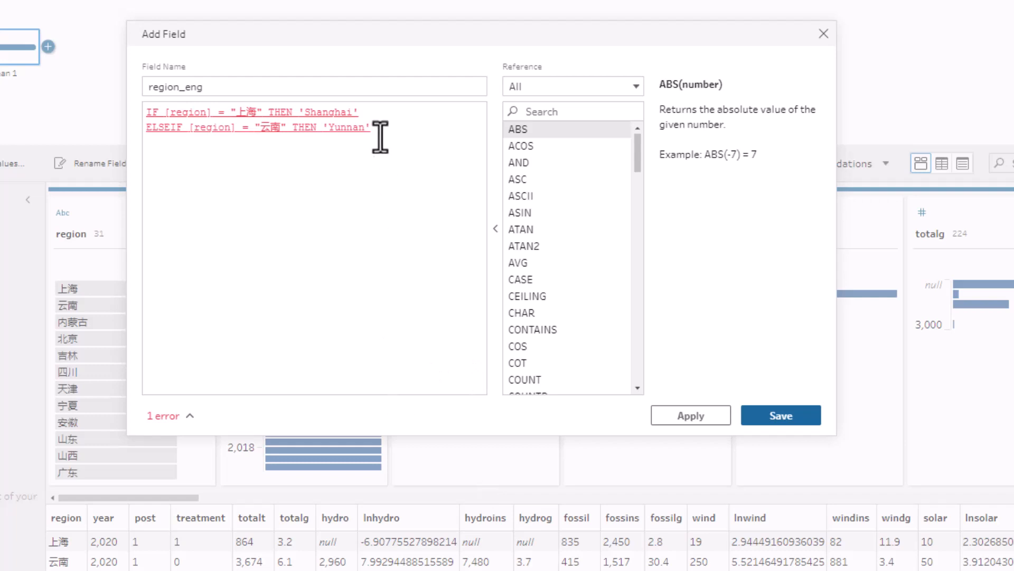
text(els)
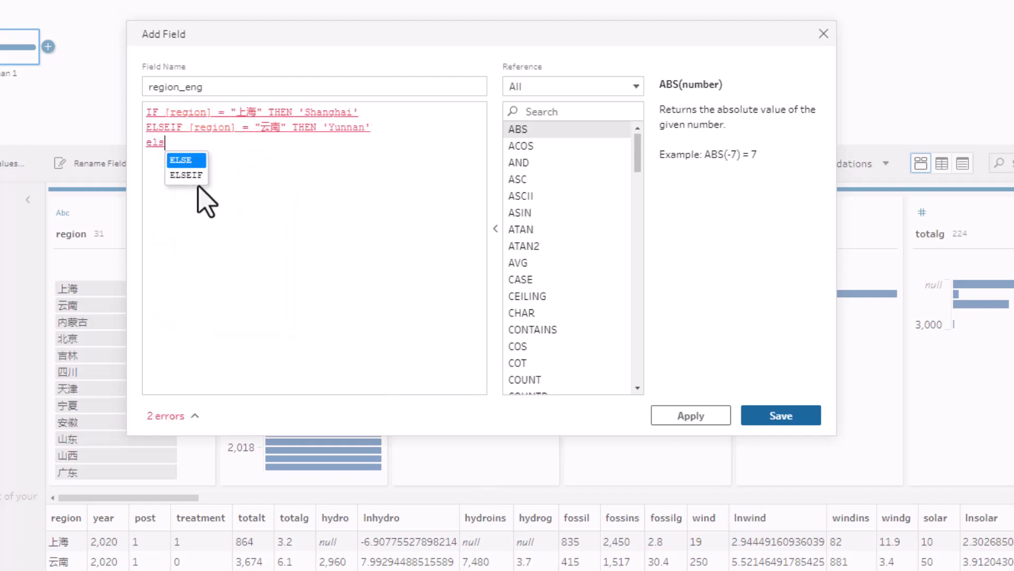
click(192, 178)
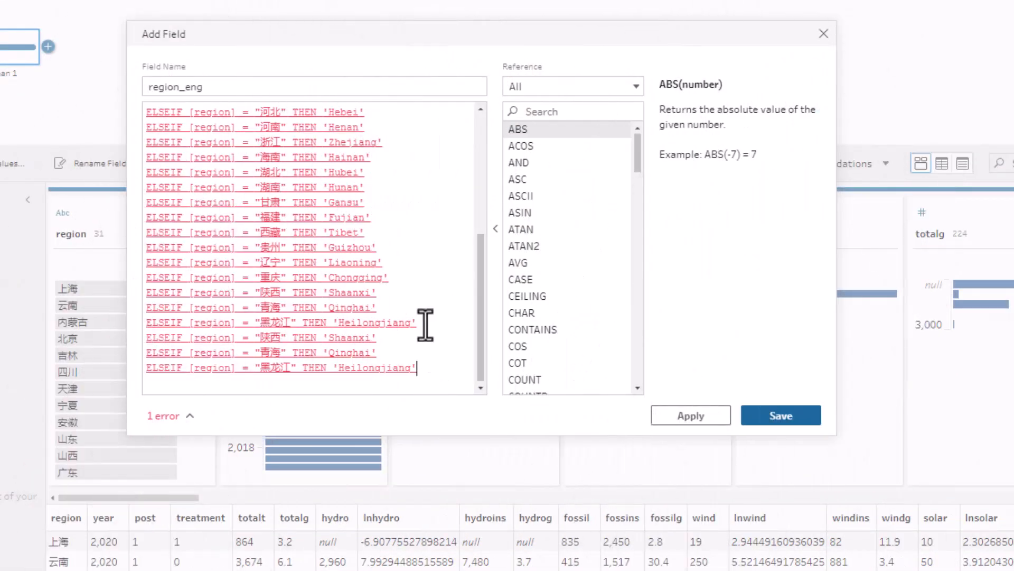
drag(482, 331, 487, 158)
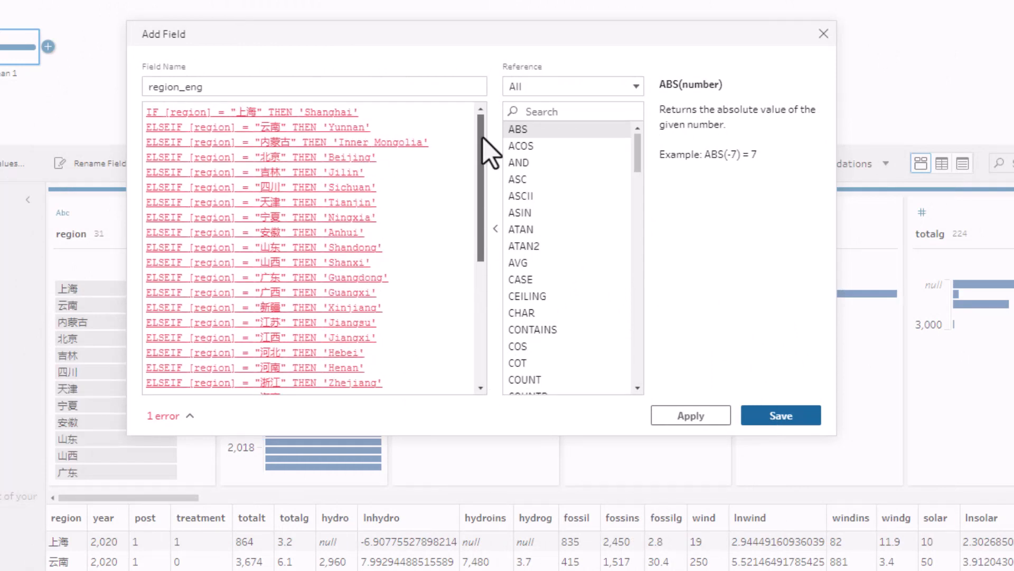
scroll(480, 242, down, 1)
drag(482, 242, 498, 389)
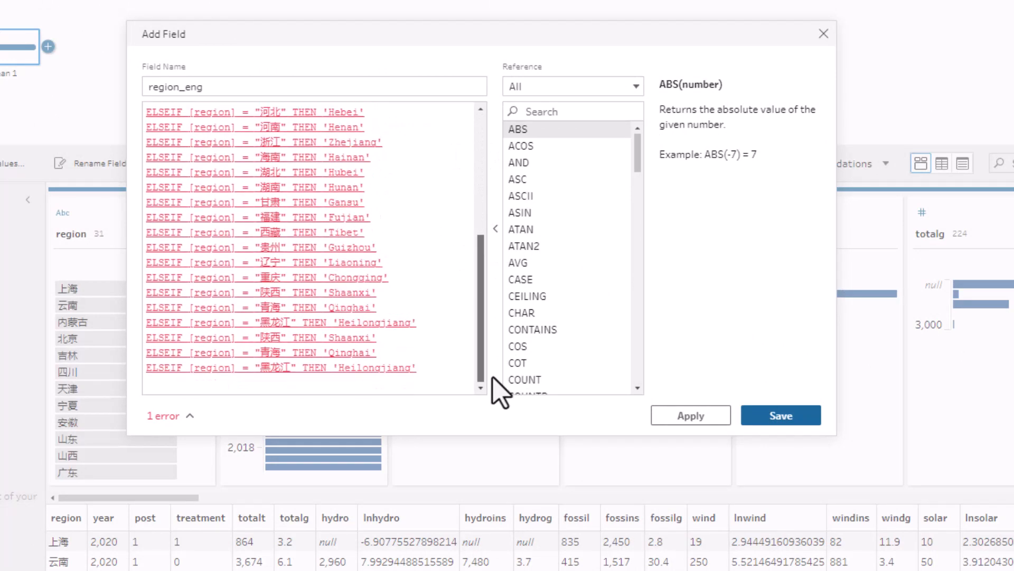
Finish the formula with an ELSE 'REVIEW' line followed by a closing END line.
click(437, 373)
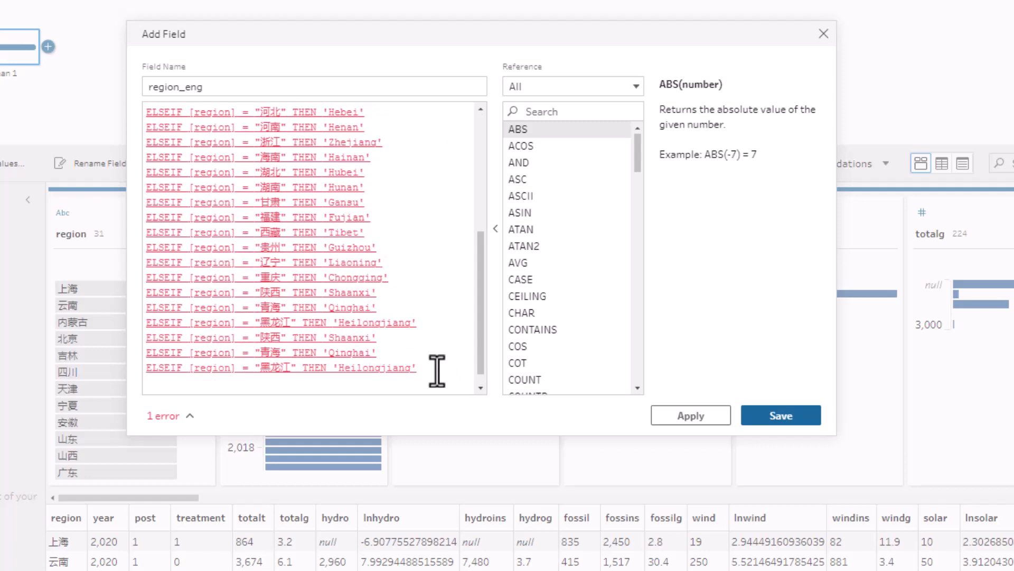
key(Return)
text(ELSE)
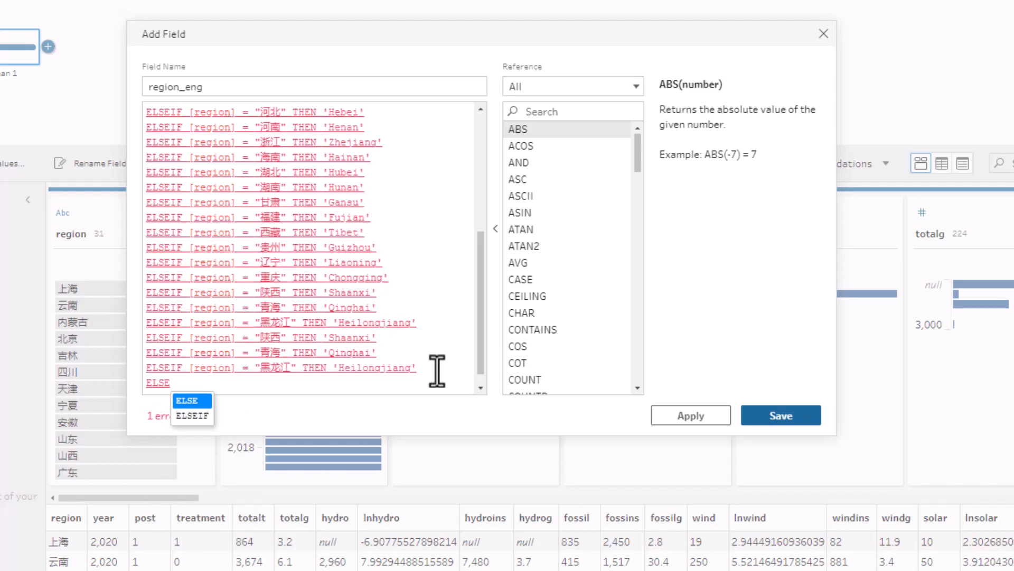
text( ')
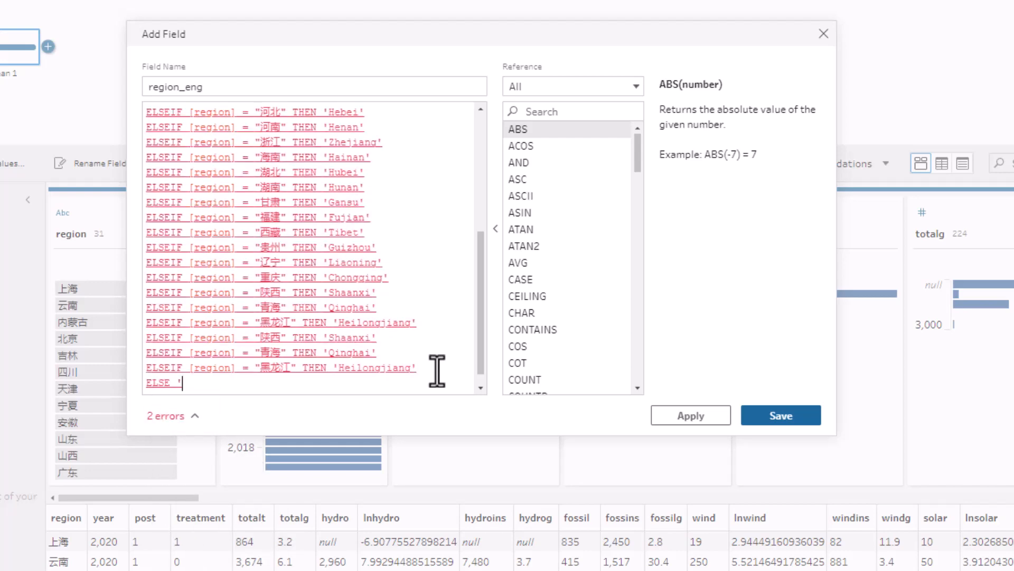
text(REVIEW')
key(Return)
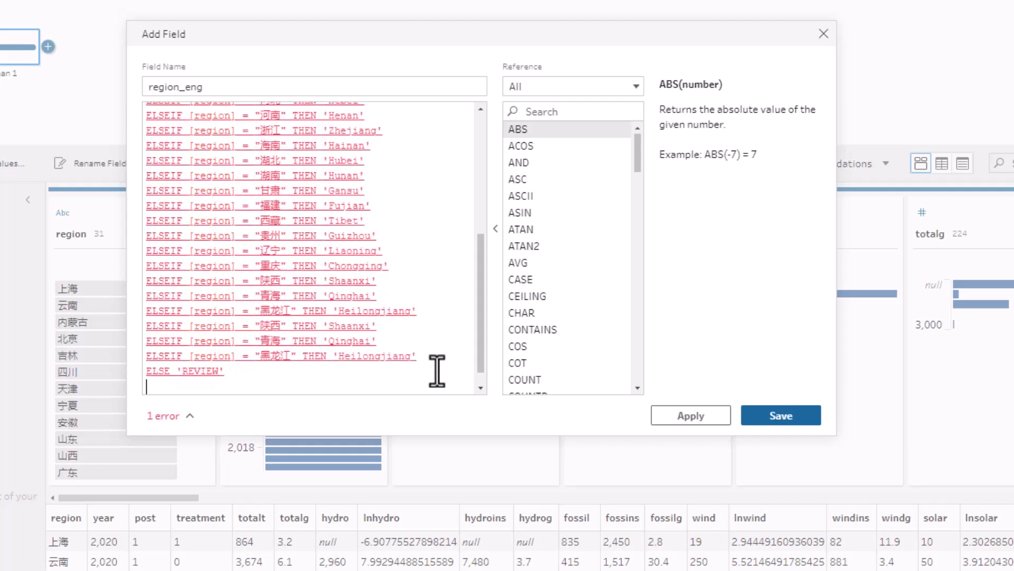
text(END)
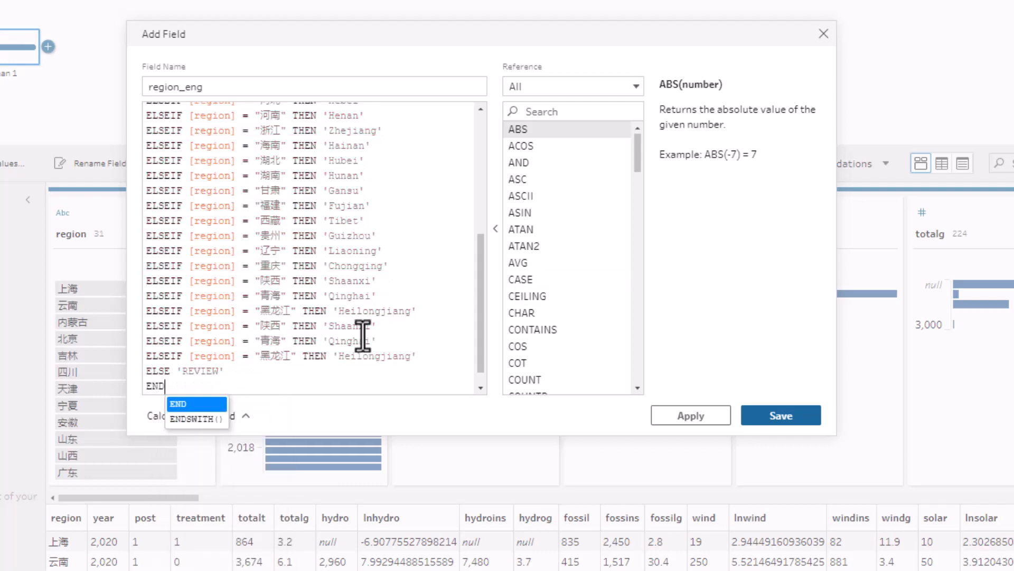
click(214, 407)
Enlarge the Add Field editor, review the complete formula and save the region_eng field.
drag(478, 433, 478, 568)
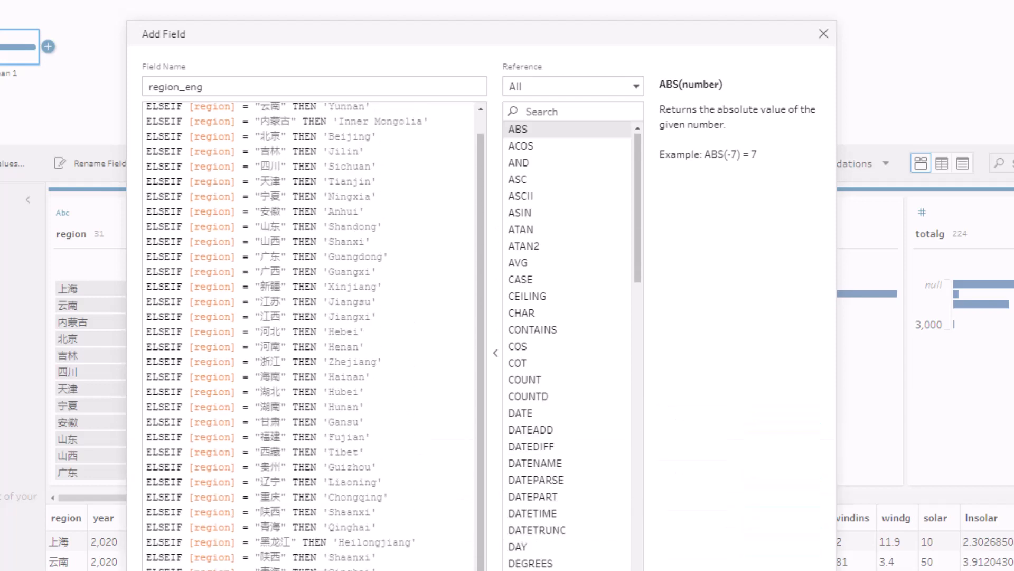
scroll(417, 396, up, 2)
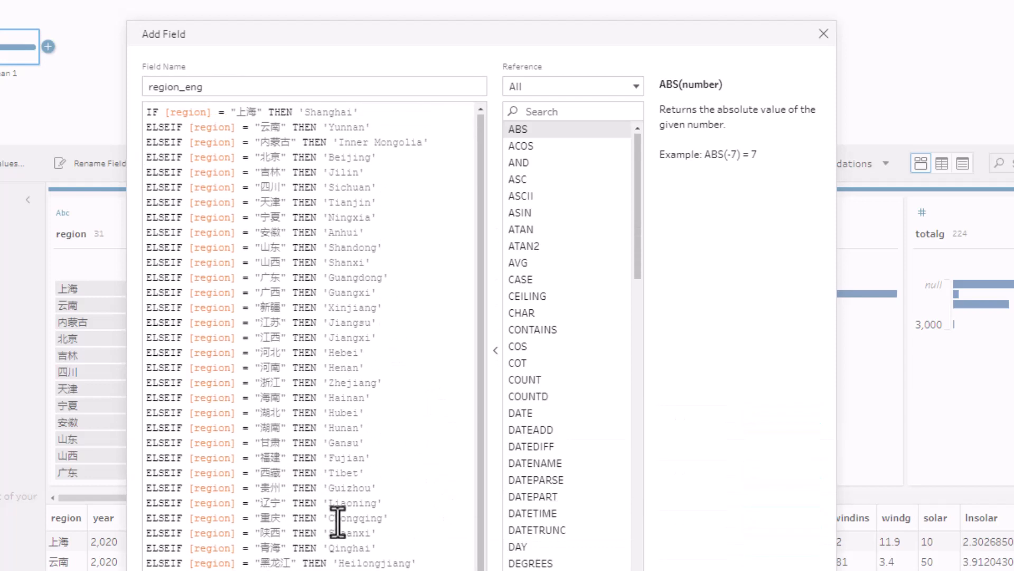
scroll(336, 522, down, 1)
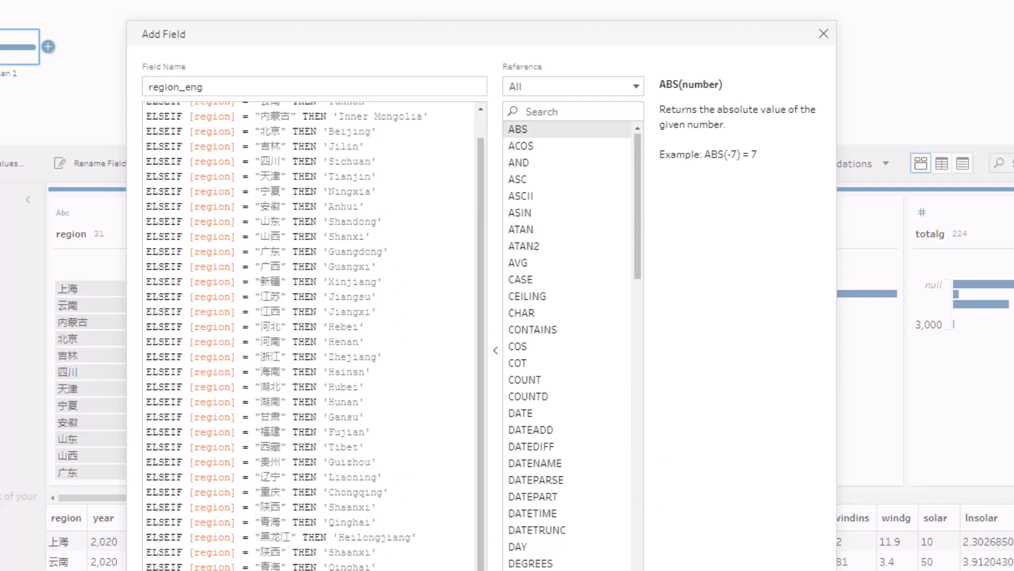
scroll(335, 271, up, 2)
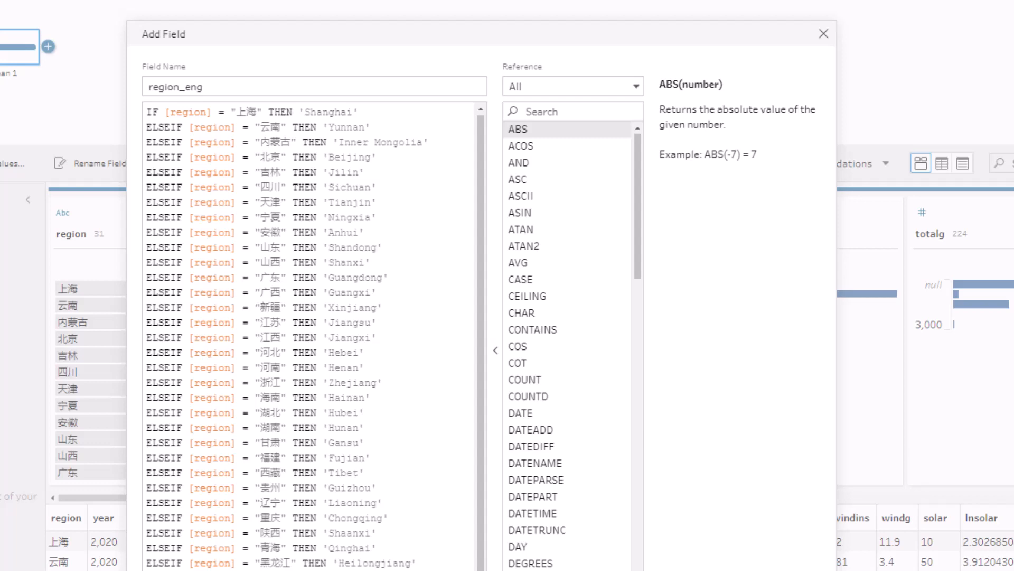
scroll(417, 277, down, 2)
scroll(428, 287, up, 2)
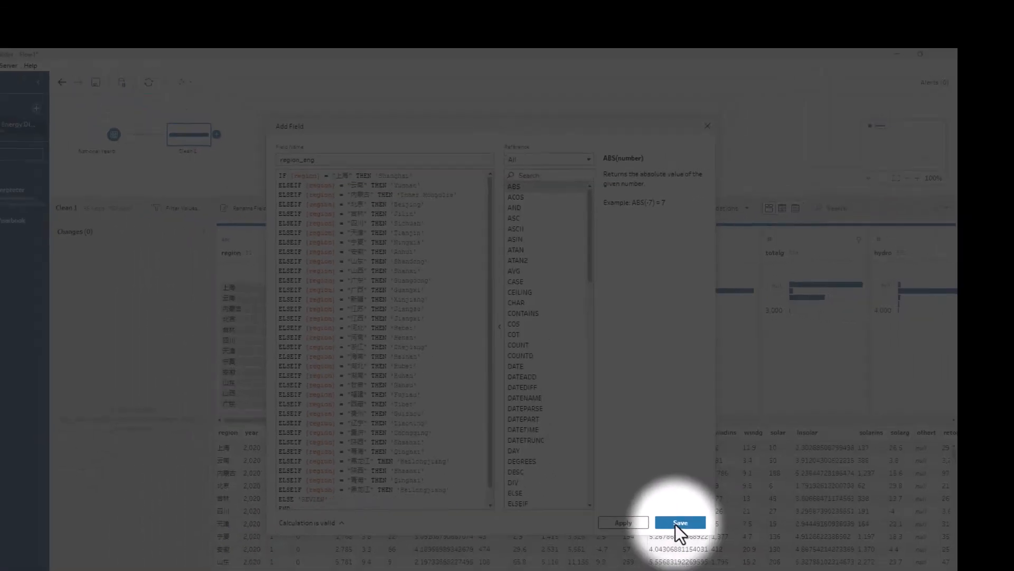
click(677, 523)
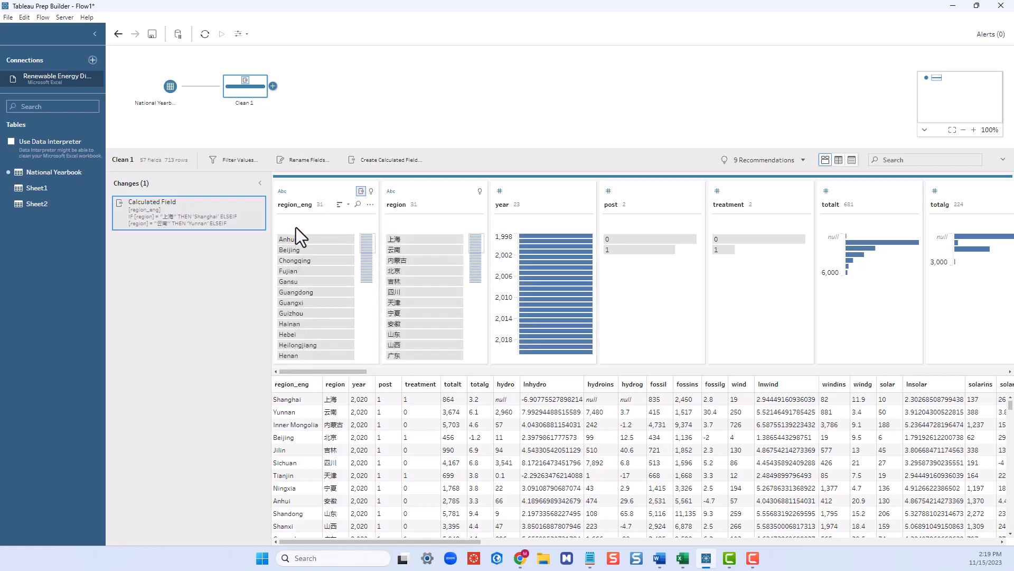
Check the list of translated values in the region_eng field of the Clean 1 step.
scroll(355, 263, down, 4)
scroll(347, 264, down, 2)
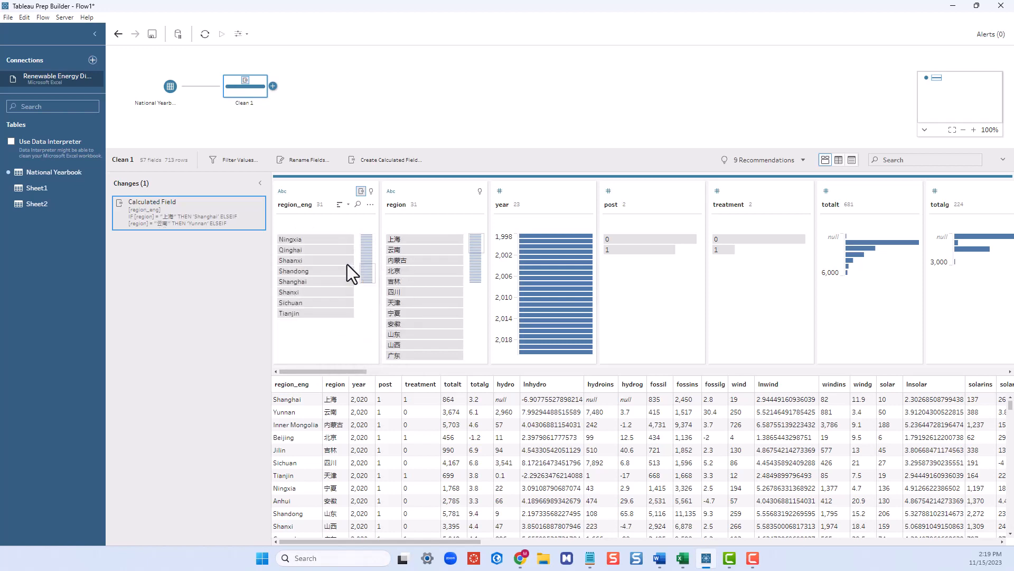
scroll(350, 281, up, 6)
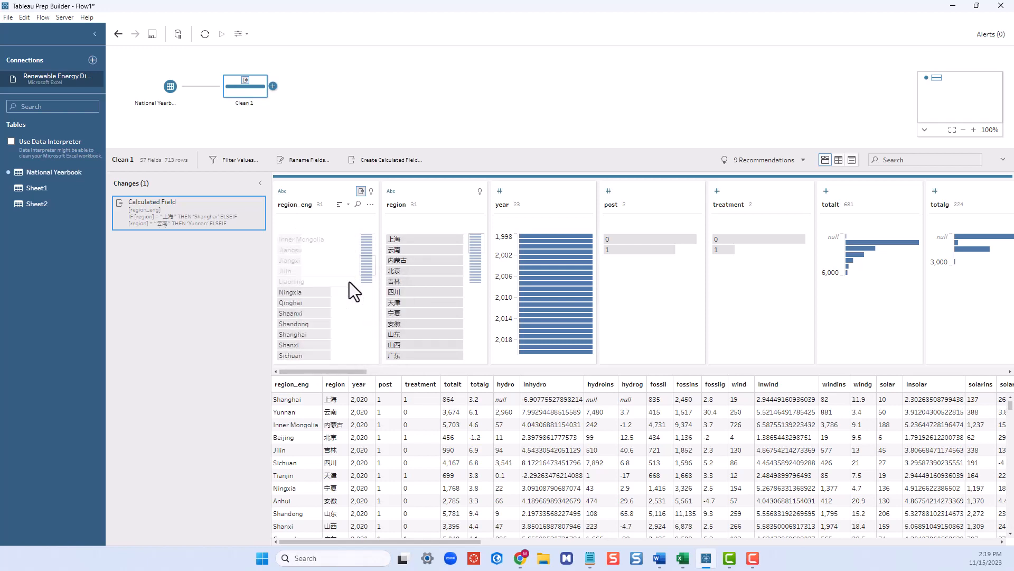
scroll(349, 281, down, 6)
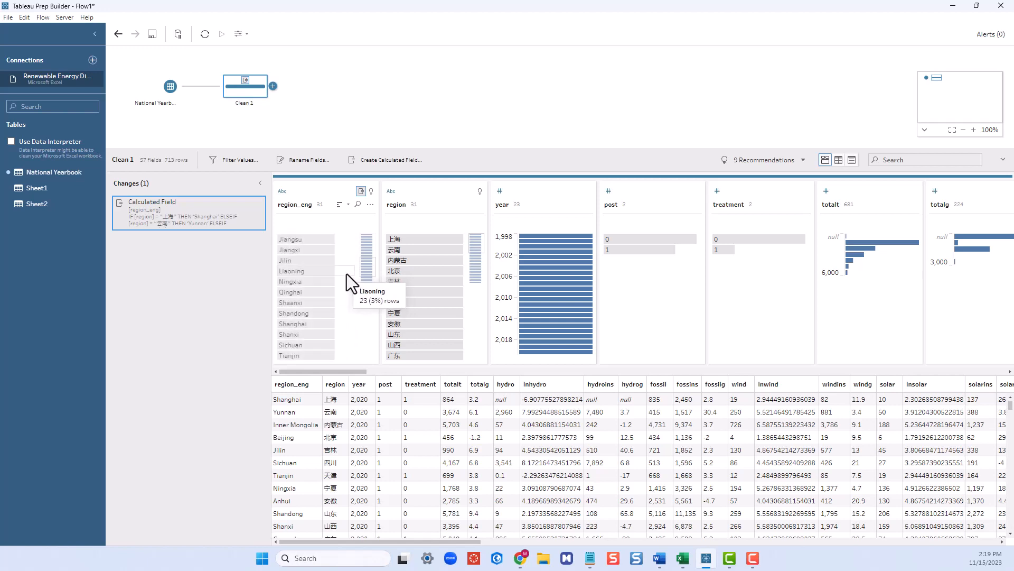
scroll(335, 308, up, 6)
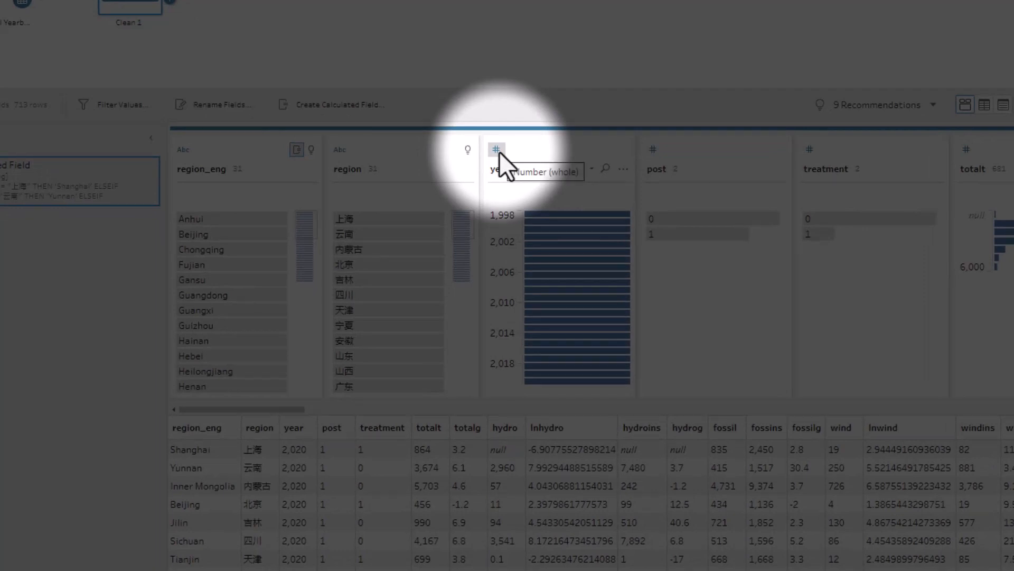
Change the data type of the year field to String and look through the remaining fields.
click(496, 150)
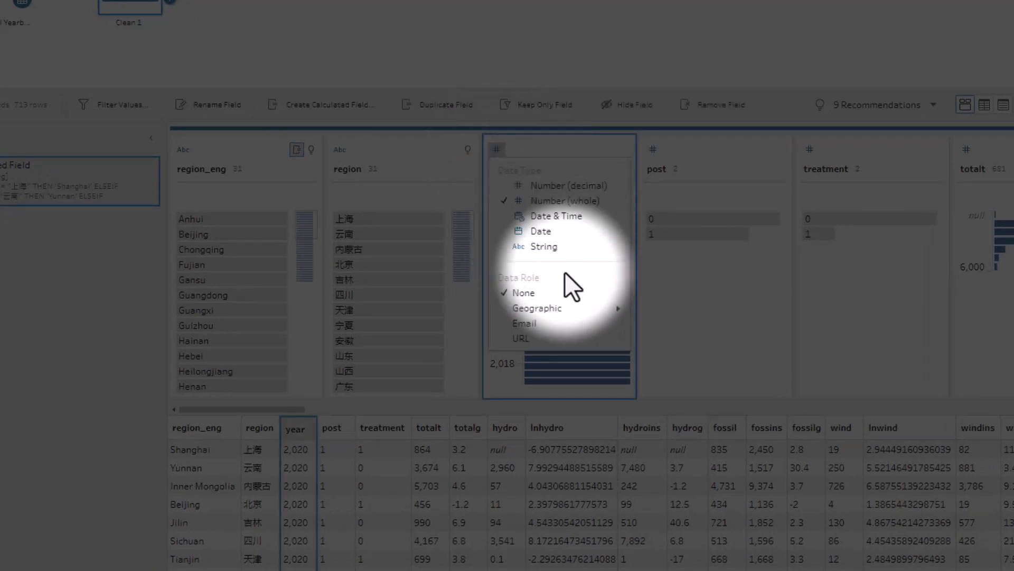
click(563, 246)
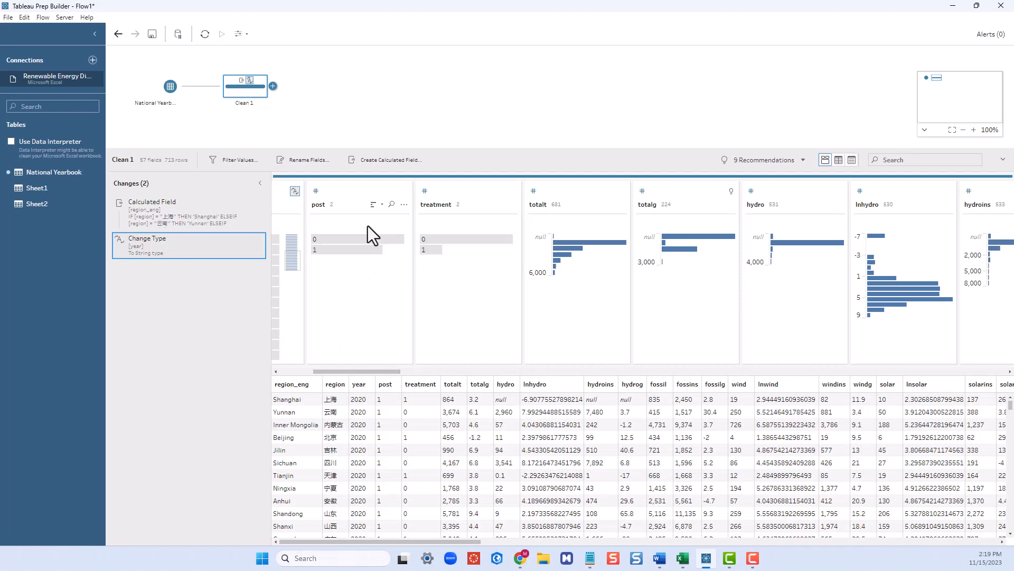
drag(381, 372, 423, 369)
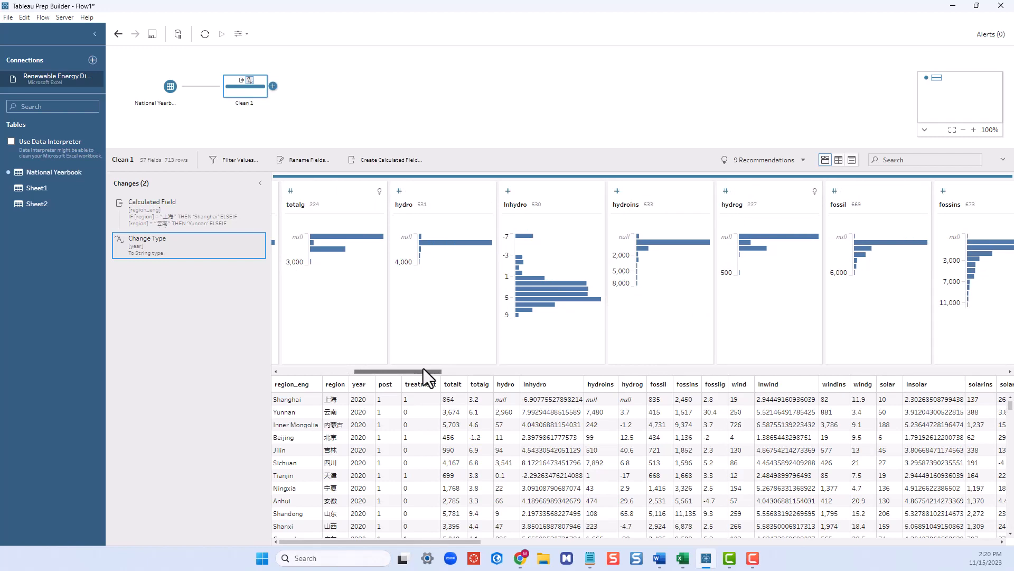
drag(424, 369, 956, 357)
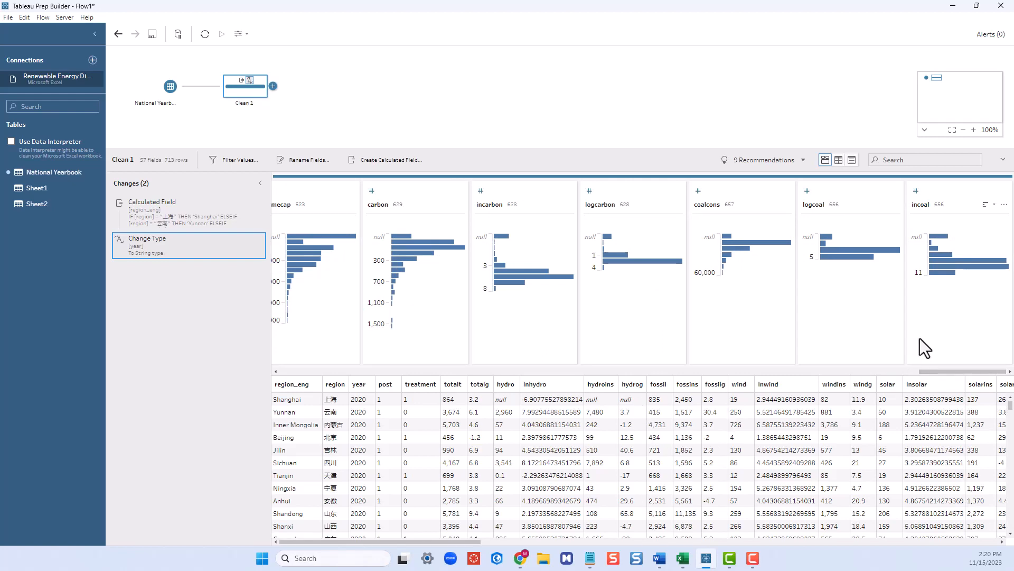
drag(955, 373, 289, 376)
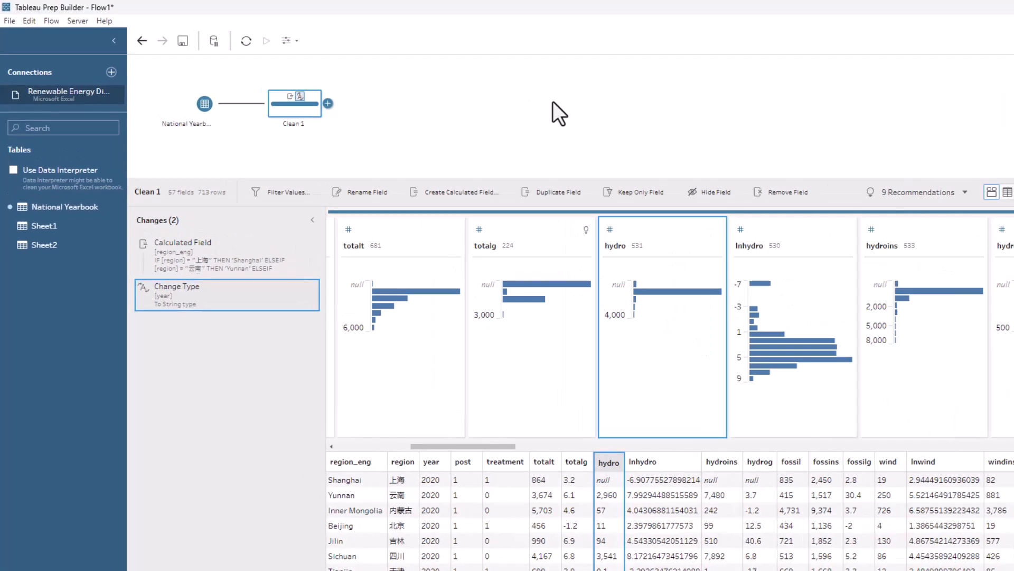
Add an Output step after the Clean 1 step in the flow.
click(552, 100)
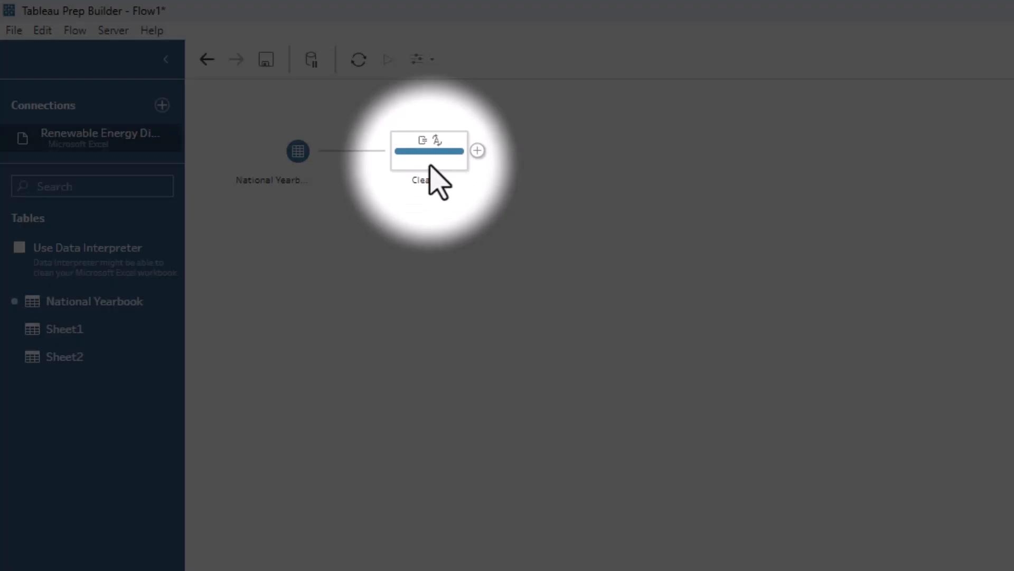
click(429, 164)
click(478, 151)
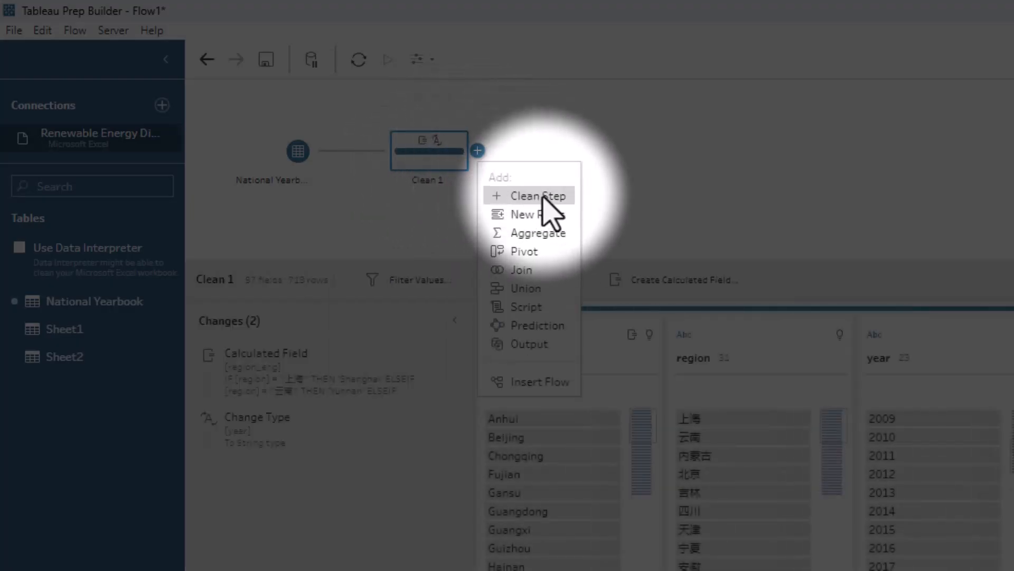
click(528, 344)
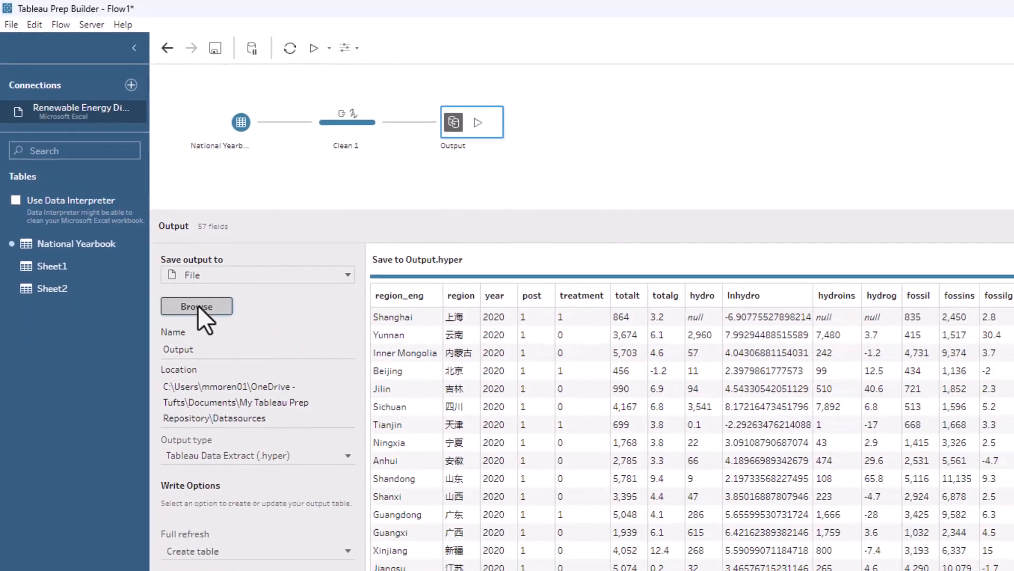
Set the output file to Output_RenEnegyDid in the project's Data folder, with Microsoft Excel (.xlsx) as output type.
click(243, 378)
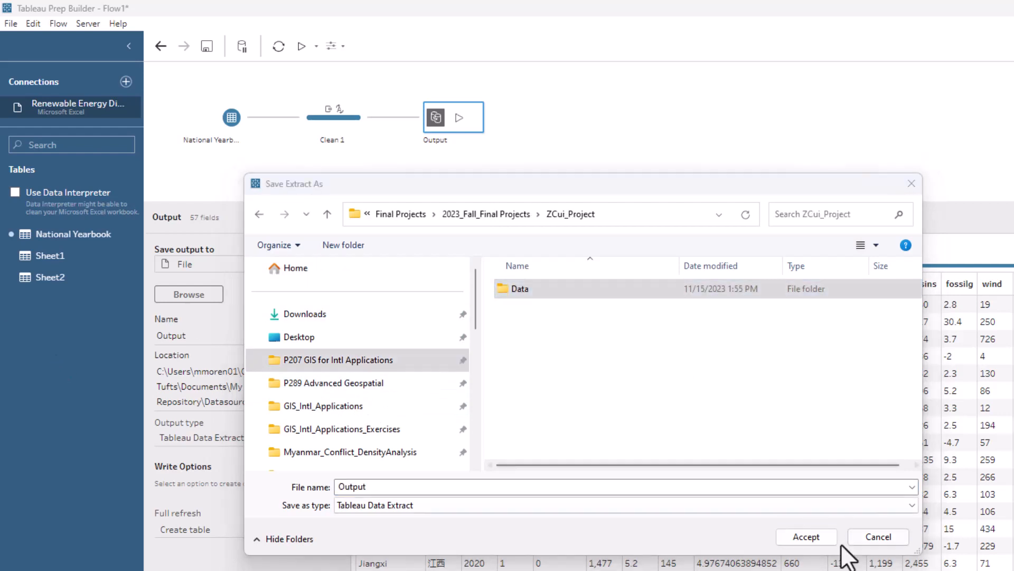
click(816, 541)
click(813, 540)
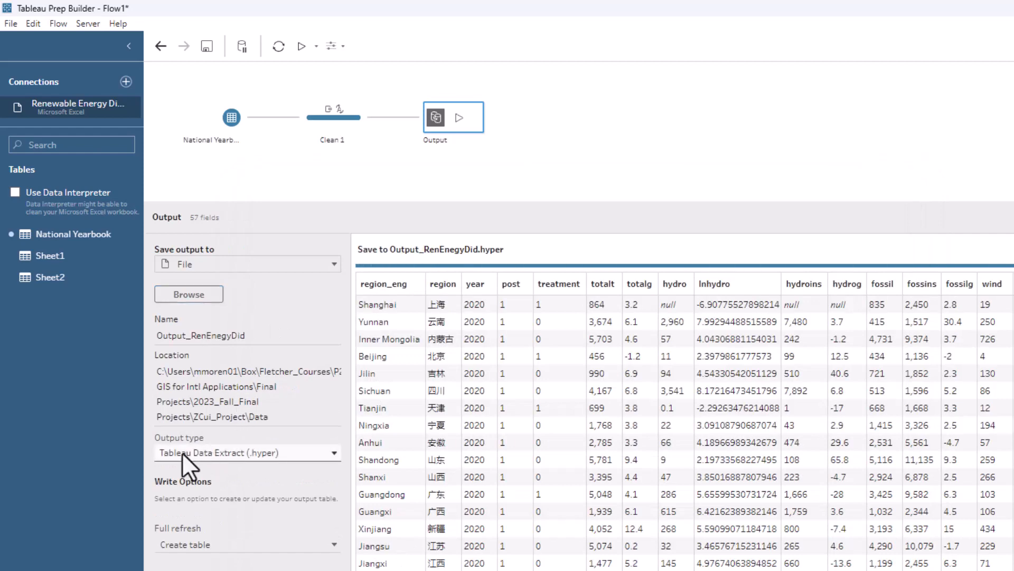
click(220, 448)
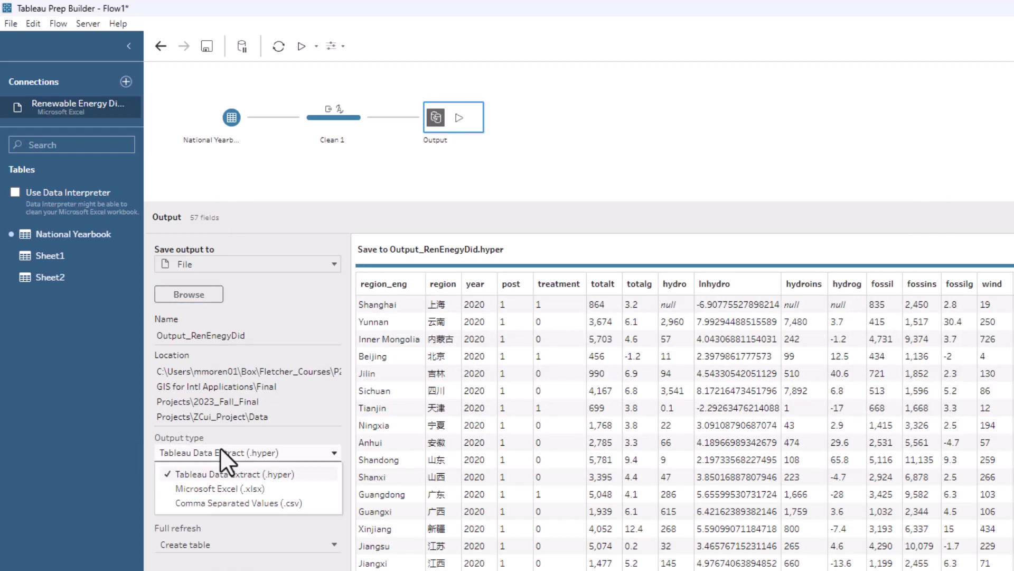
click(233, 489)
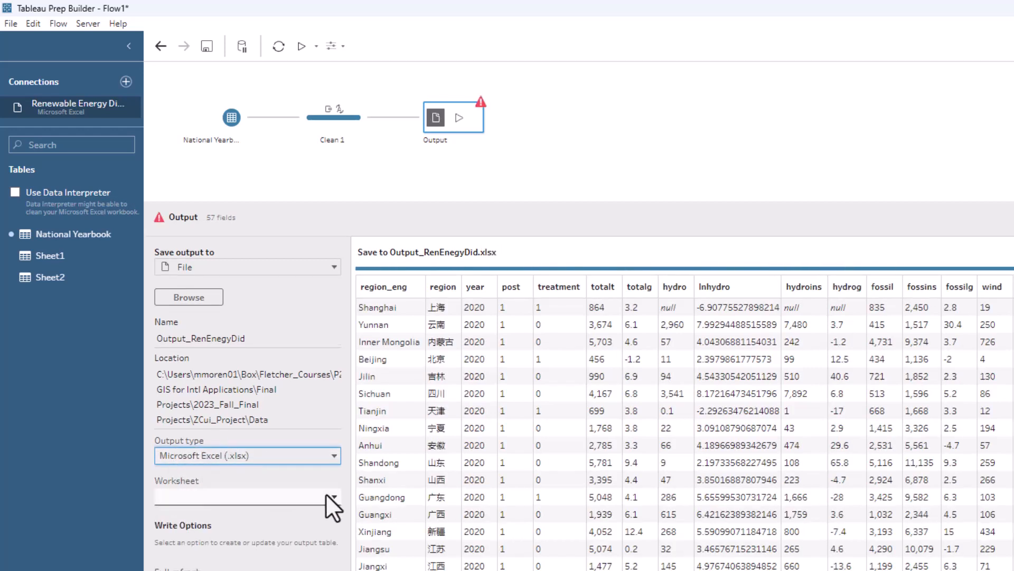
Try to assign a worksheet named Data_REDid to the Excel output.
click(327, 496)
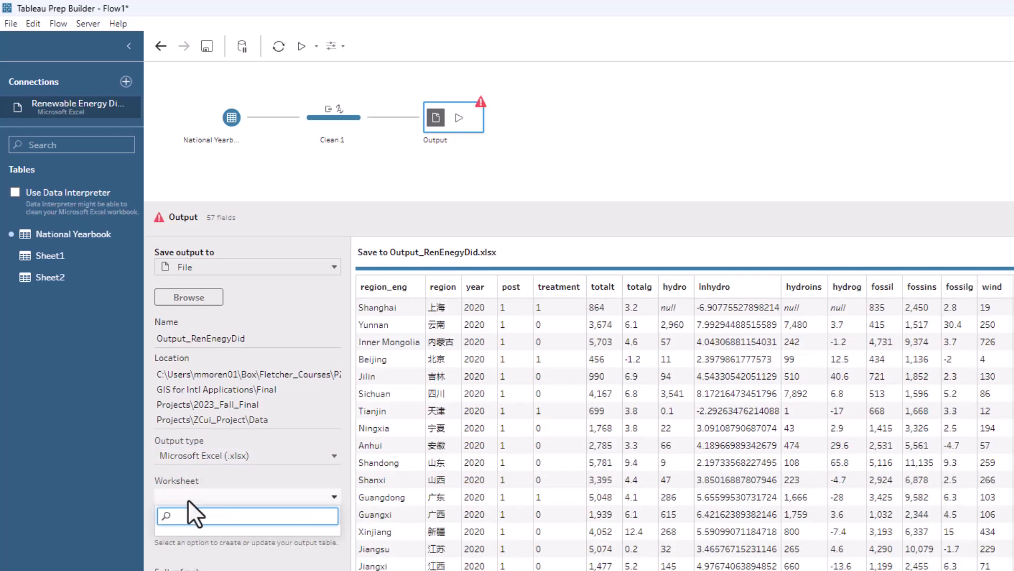
text(Data_REDiD)
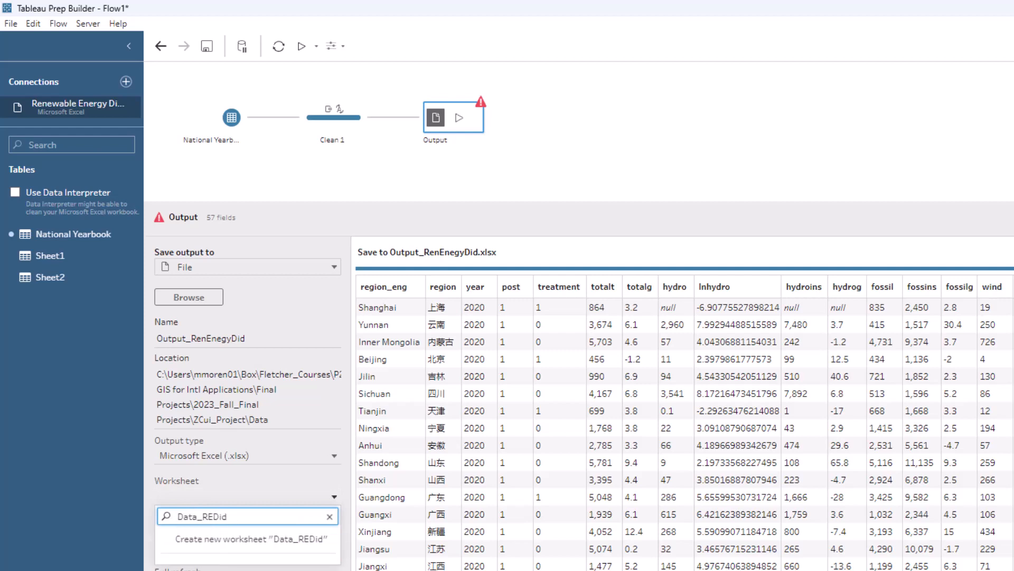
key(Return)
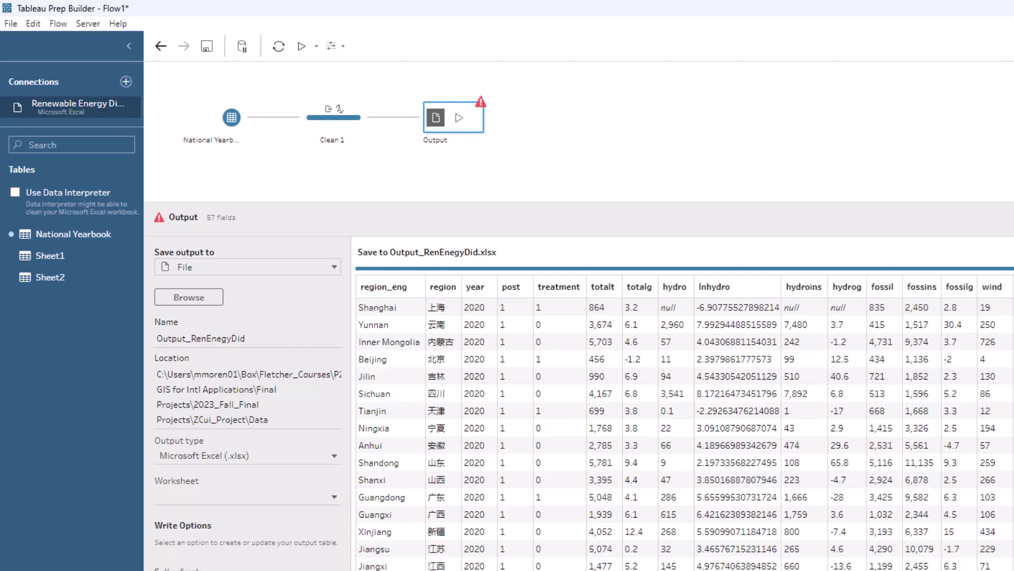
Create a new worksheet named Data_REDiD for the Excel output and run the flow.
click(205, 501)
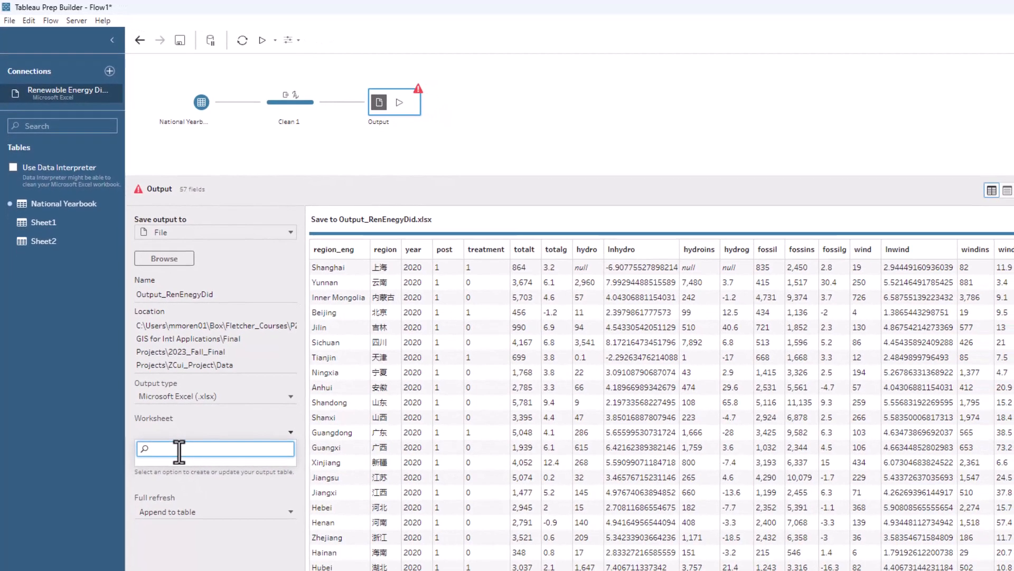
text(Data_REDiD)
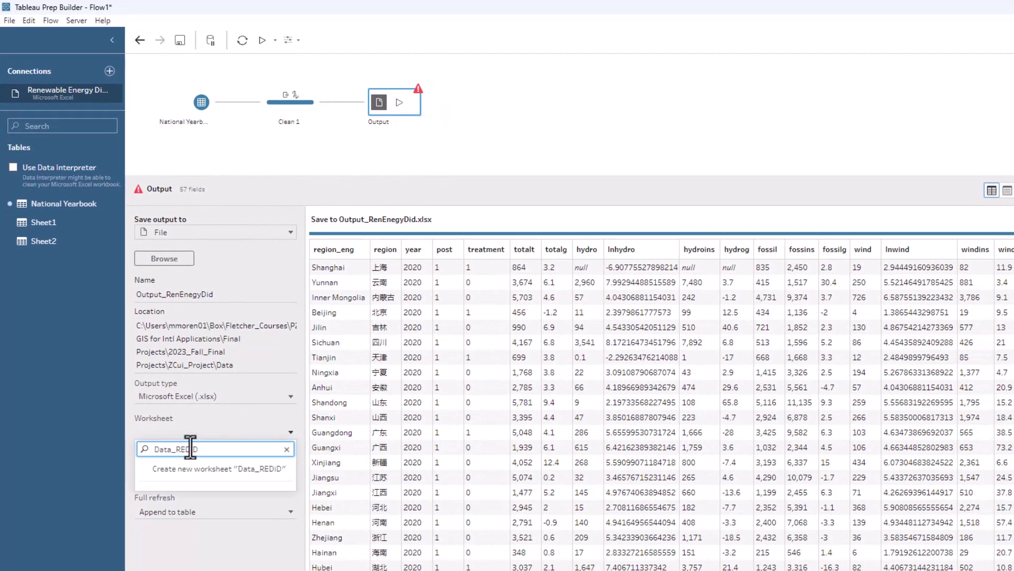
click(212, 469)
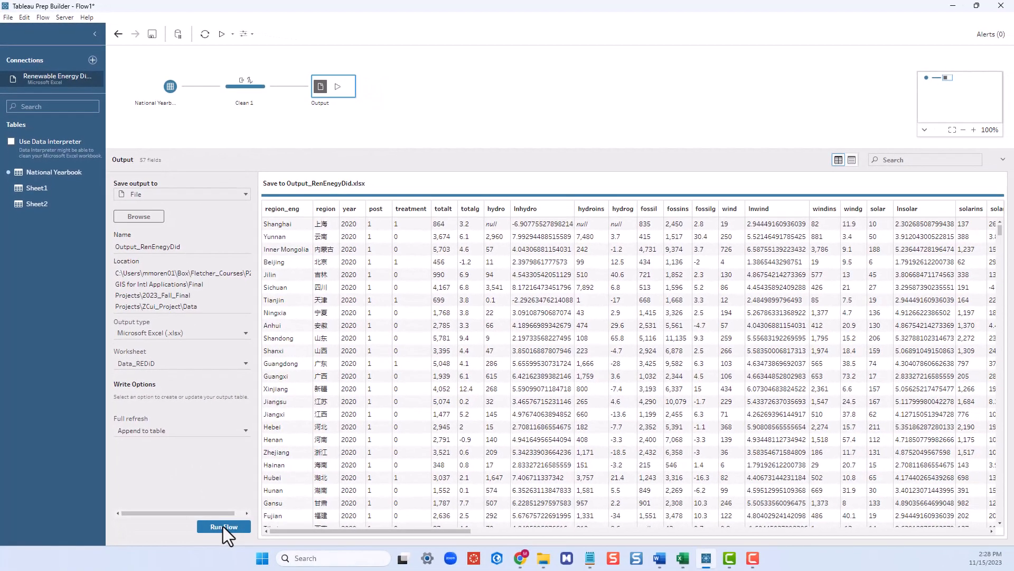
click(223, 526)
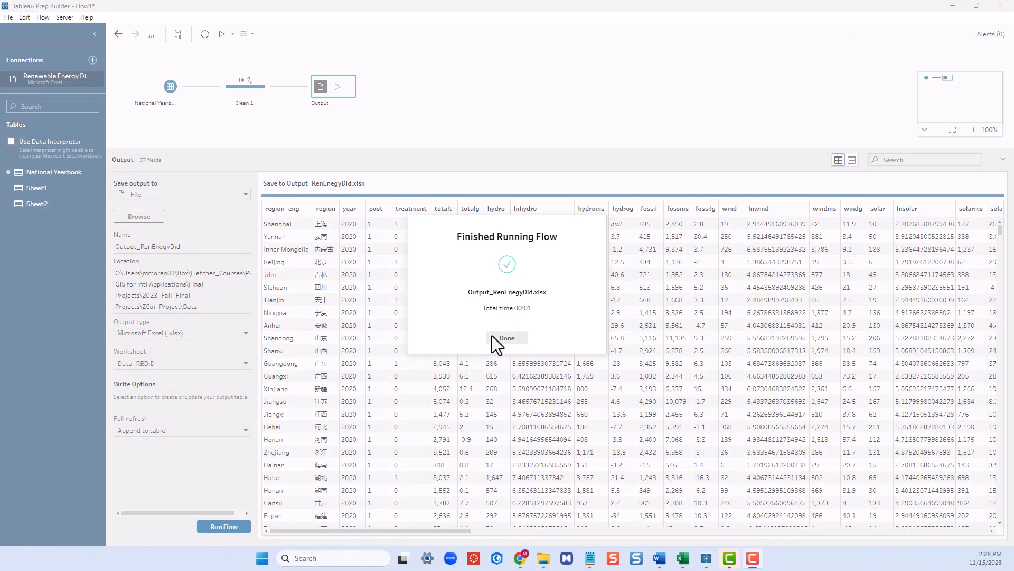
click(515, 339)
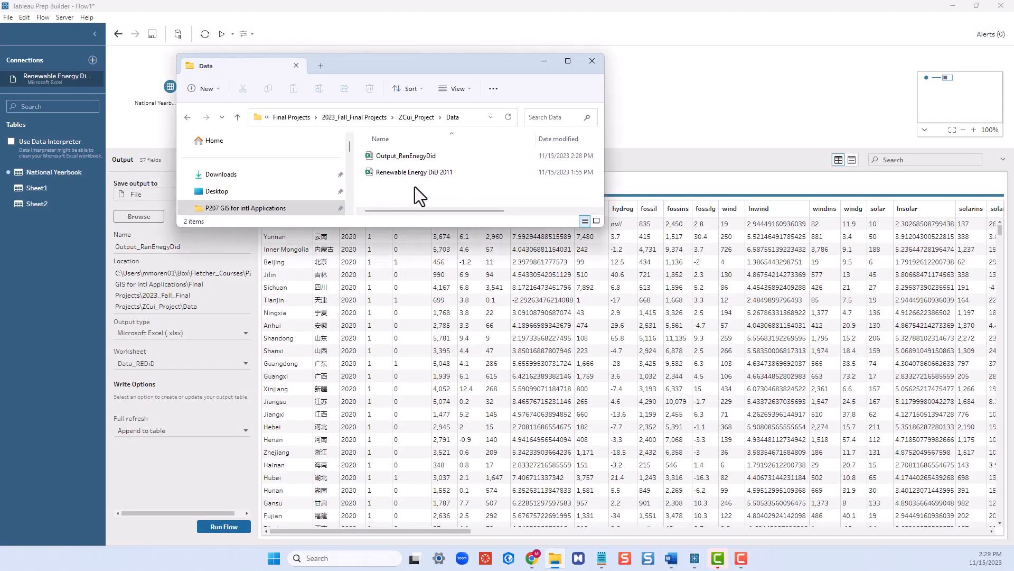
Open Output_RenEnegyDid from the project's Data folder in Excel and fit the region_eng column's width to its contents.
click(439, 174)
click(442, 156)
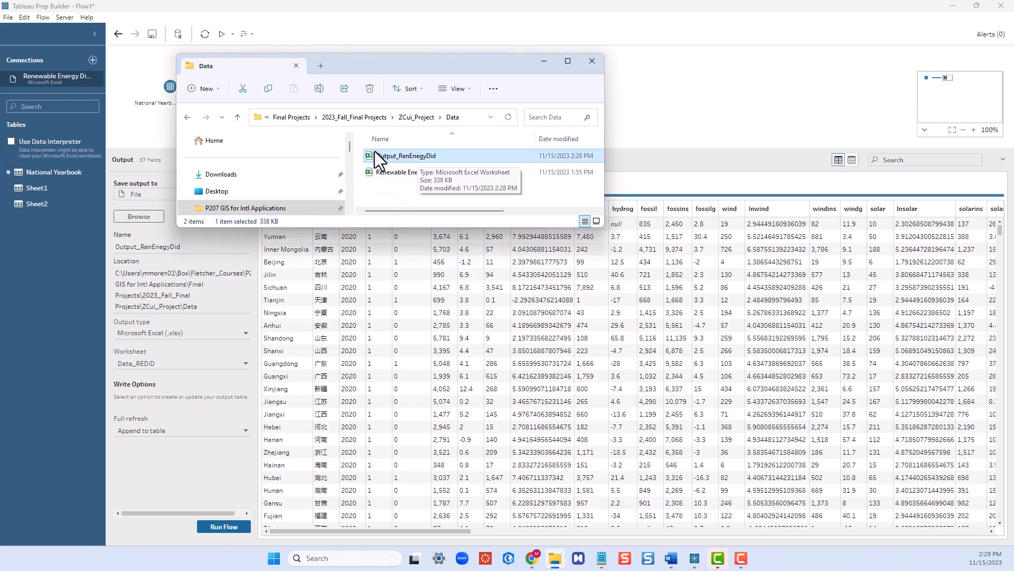
double_click(439, 157)
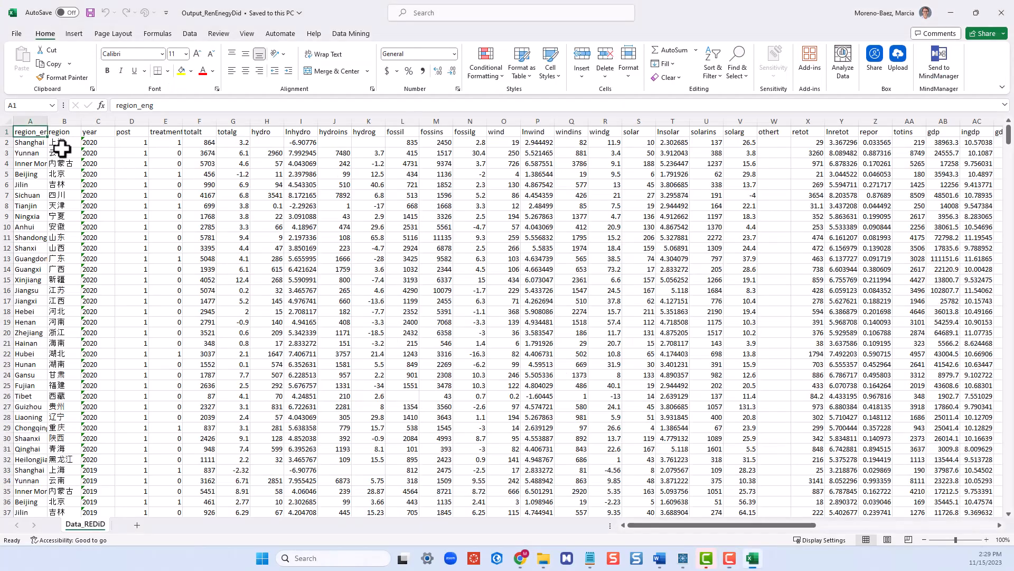
click(59, 150)
double_click(48, 121)
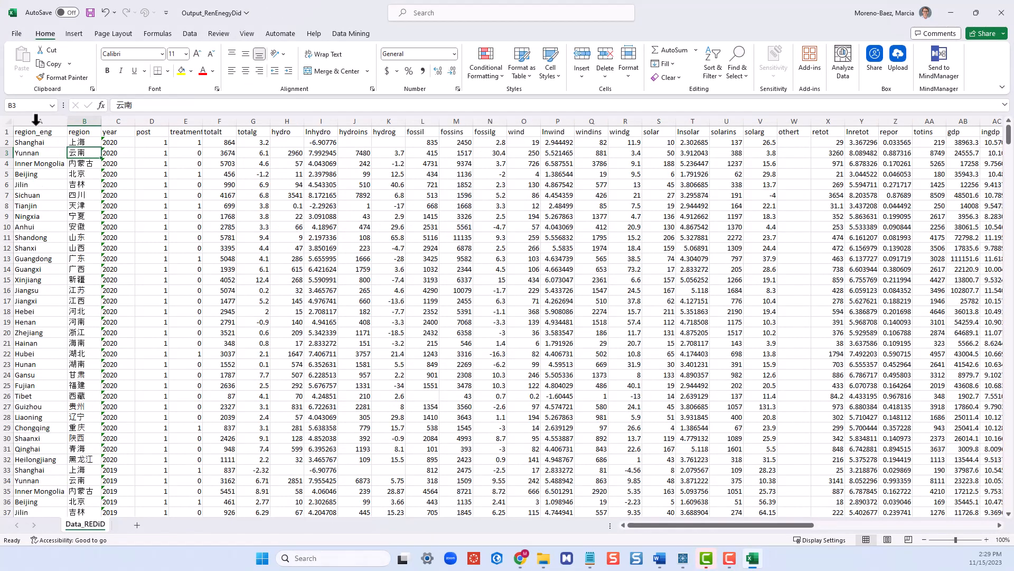
Check the translated names in the region_eng column down to the last record and return to the start of the sheet.
click(34, 143)
drag(37, 375, 52, 408)
click(48, 389)
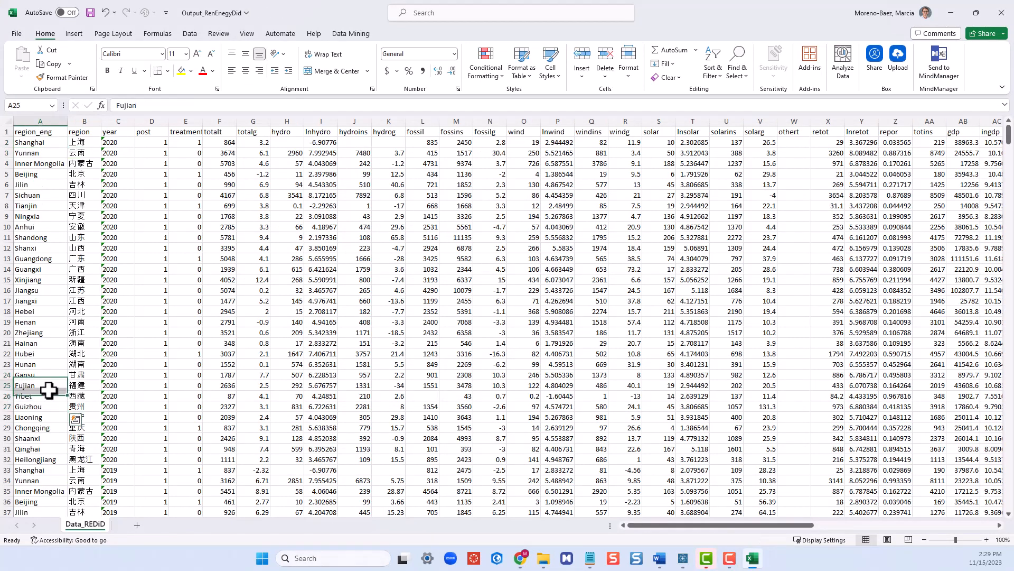
key(ctrl+Down)
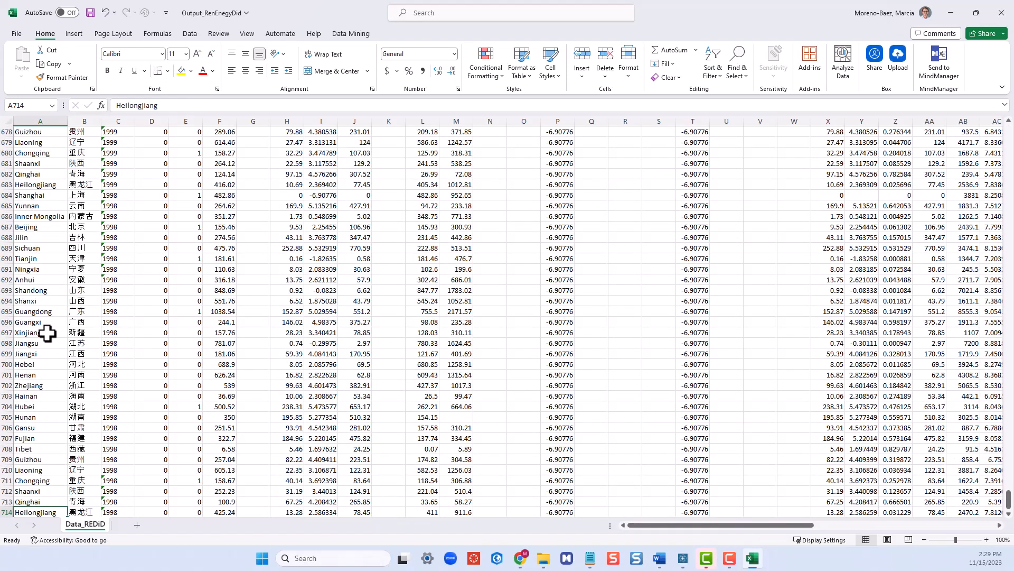
key(ctrl+Up)
click(225, 206)
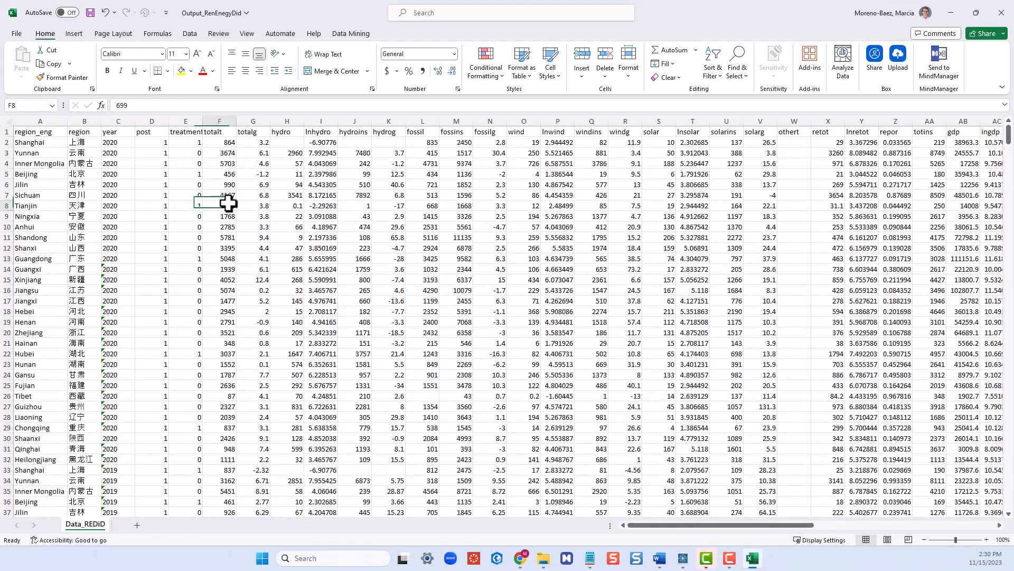